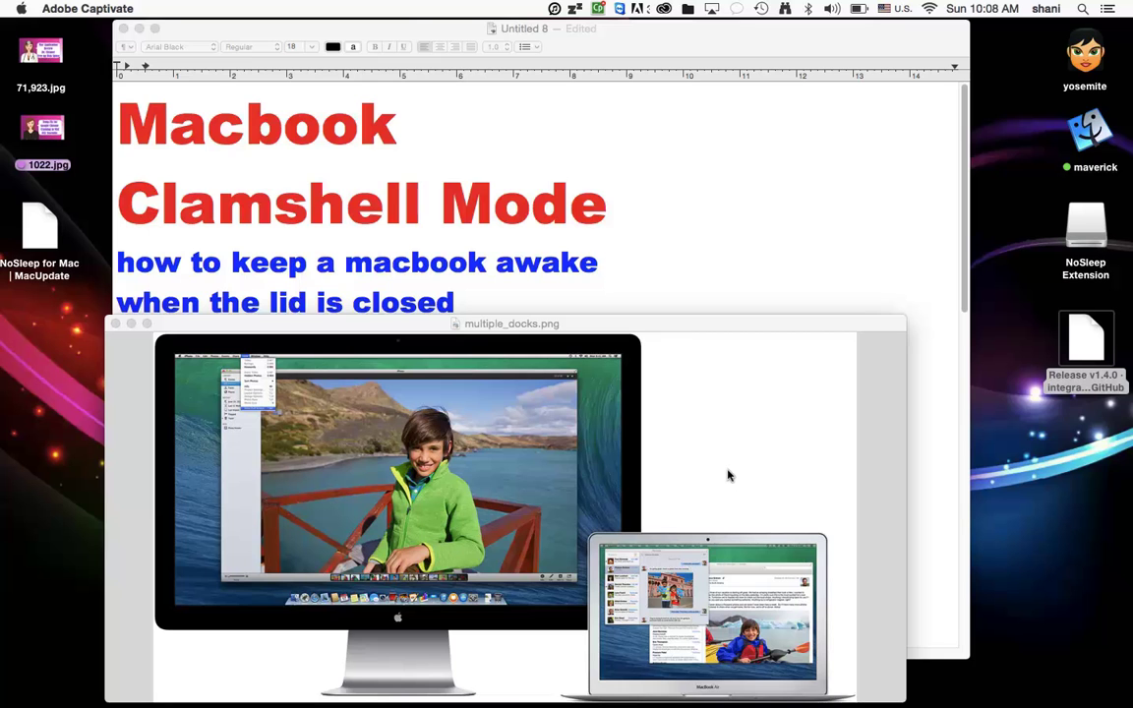
Highlight the notes on lid-closing sleep and how to prevent it, line by line through connecting monitor, power cable, external keyboard and mouse
click(727, 476)
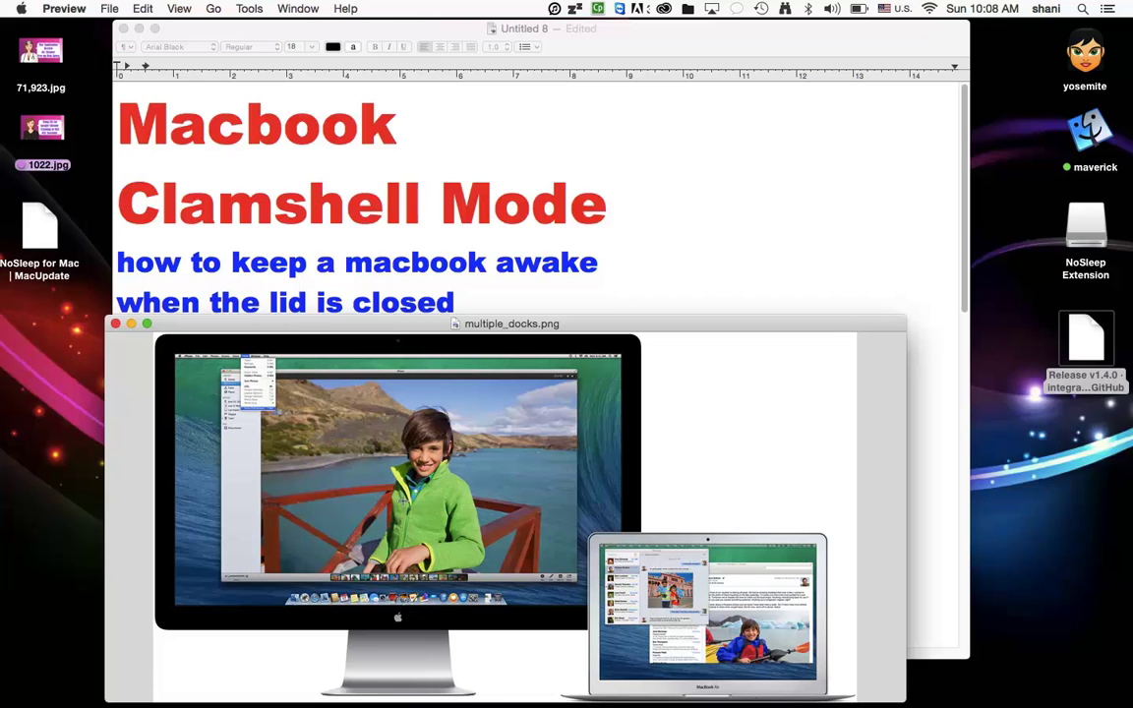
click(682, 295)
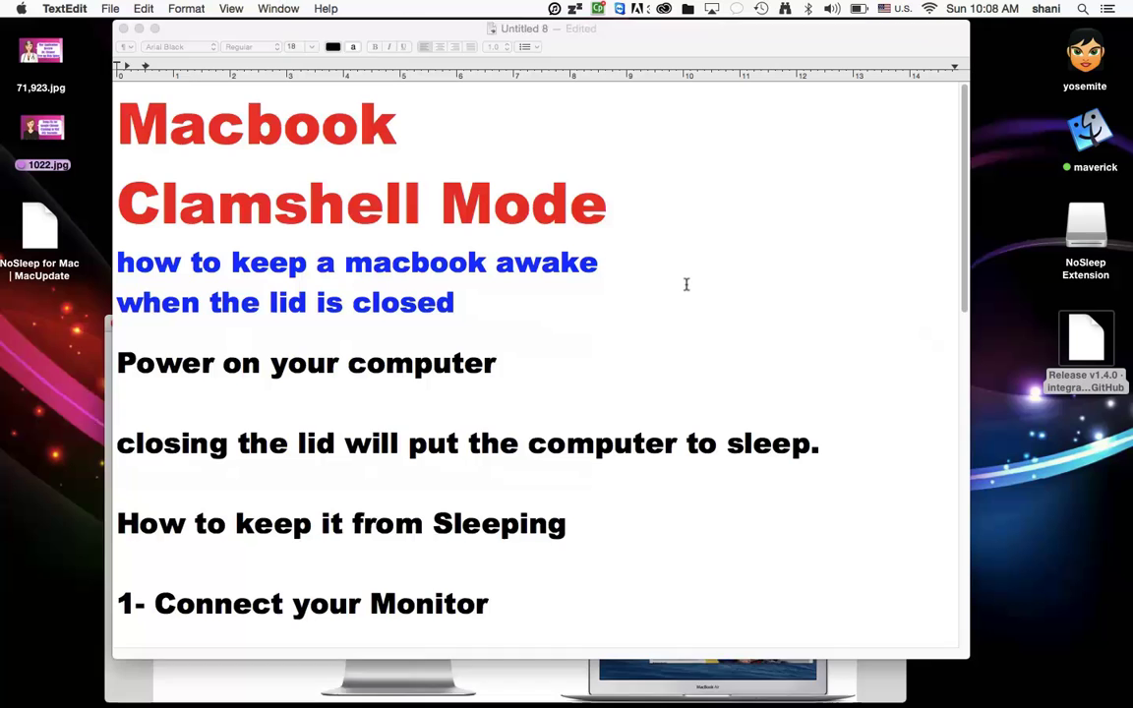
scroll(607, 364, down, 5)
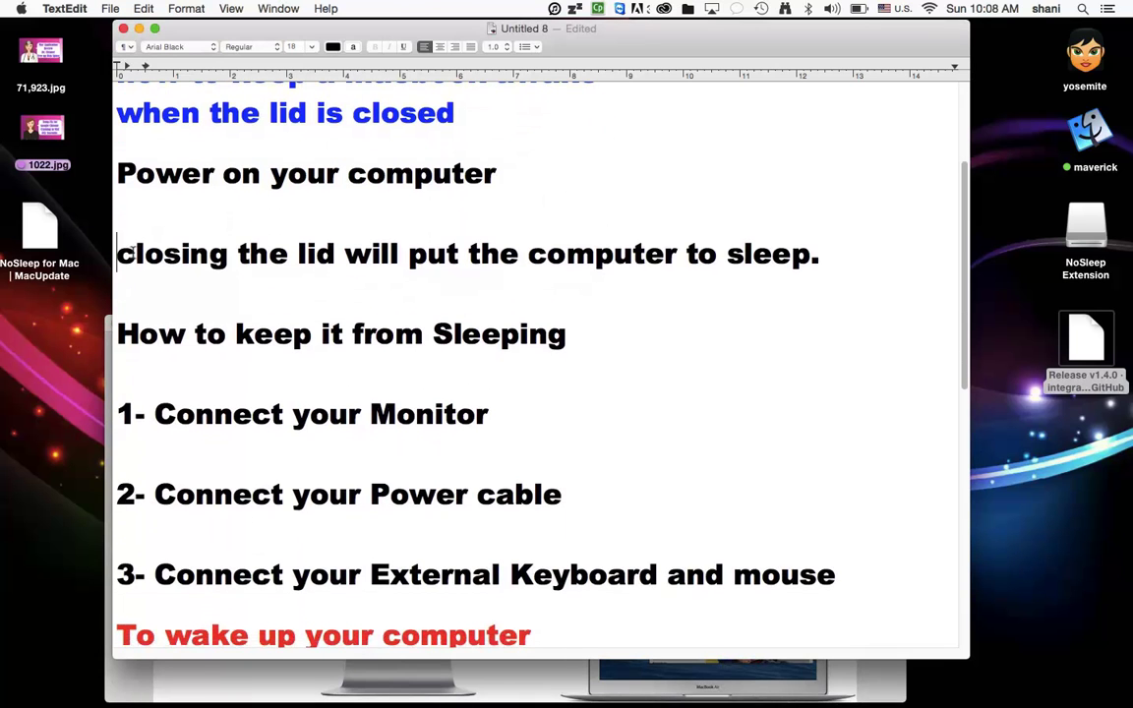
drag(117, 251, 822, 253)
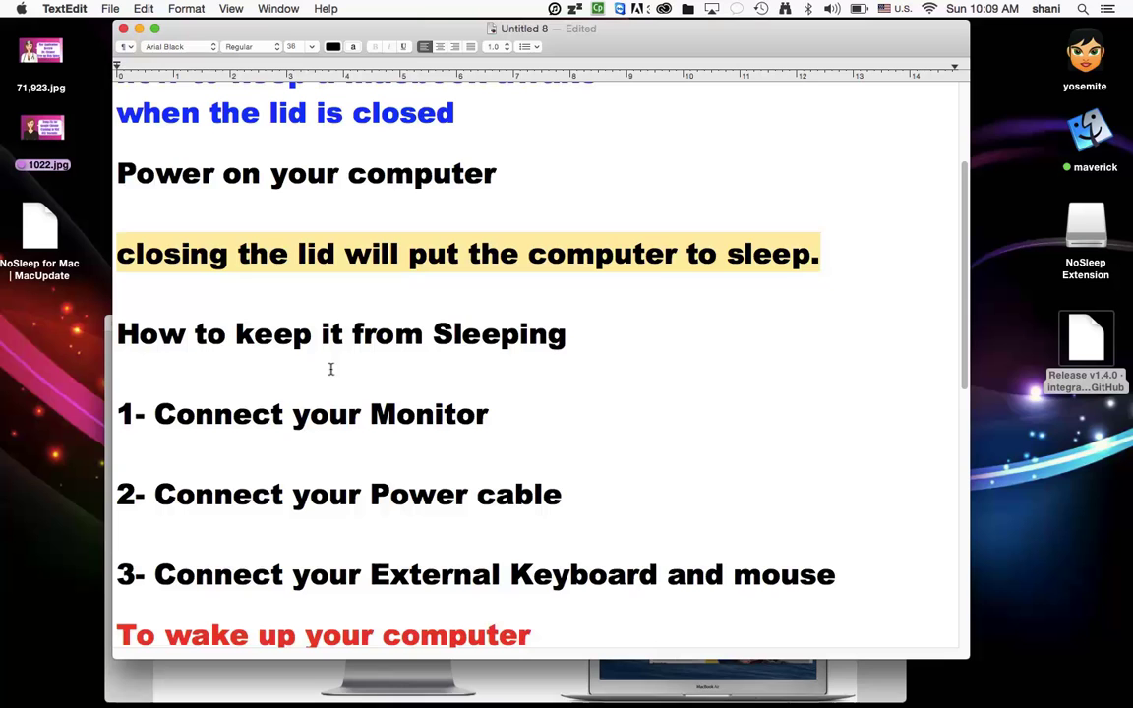
click(108, 325)
drag(110, 314, 571, 333)
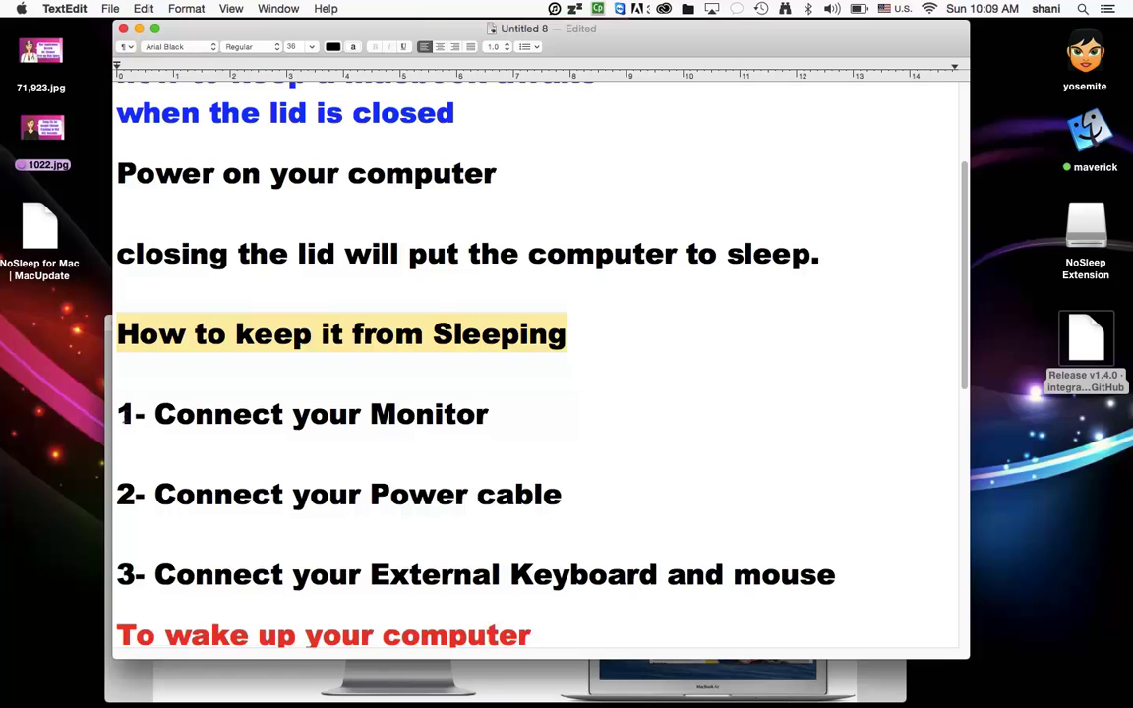
drag(110, 414, 498, 414)
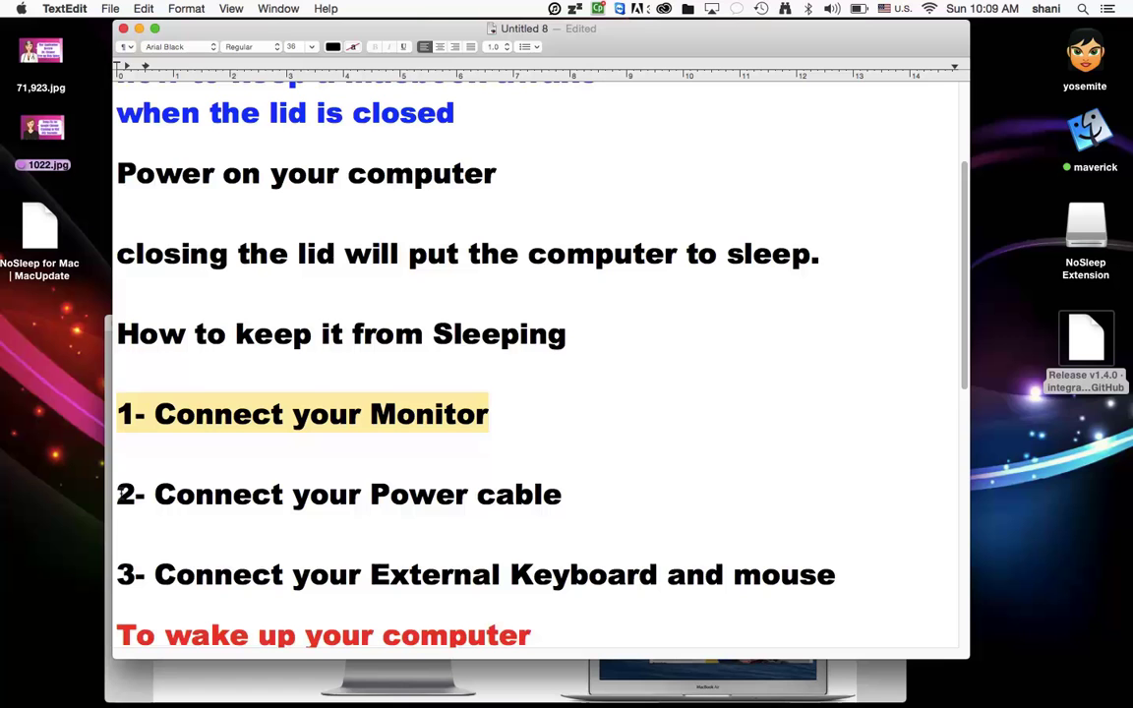
click(116, 494)
drag(116, 494, 563, 494)
scroll(564, 494, down, 2)
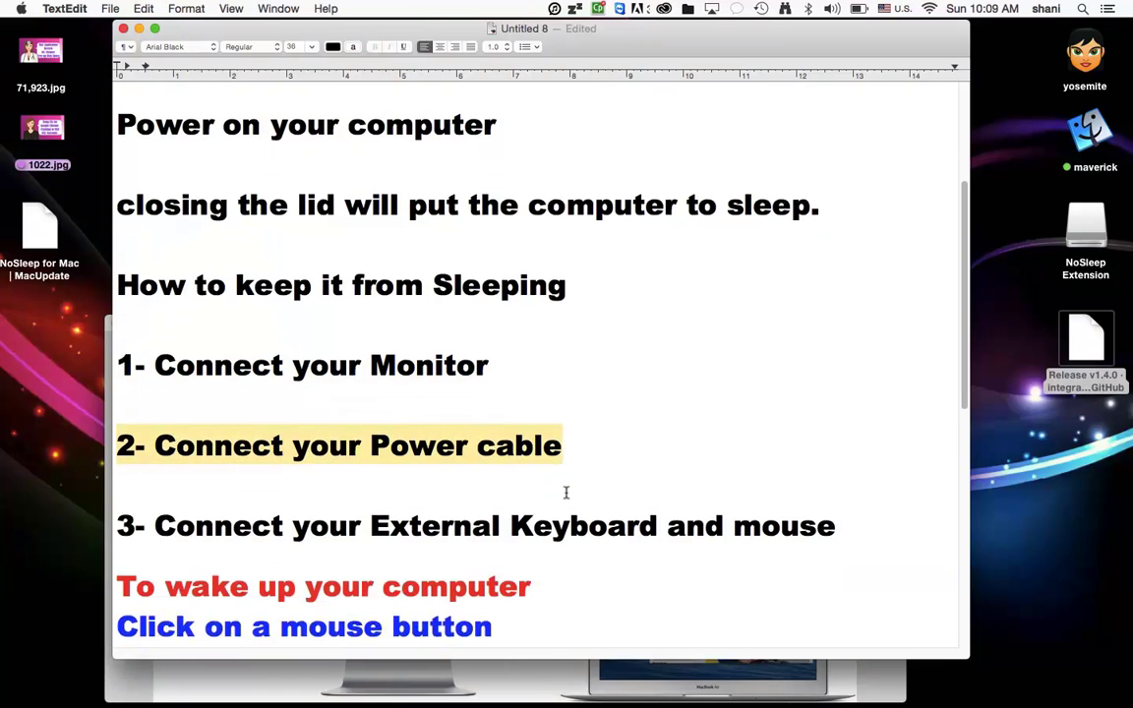
drag(116, 523, 839, 532)
Highlight the notes under "To wake up your computer" line by line, through the lines about the external display flashing blue
scroll(838, 532, down, 6)
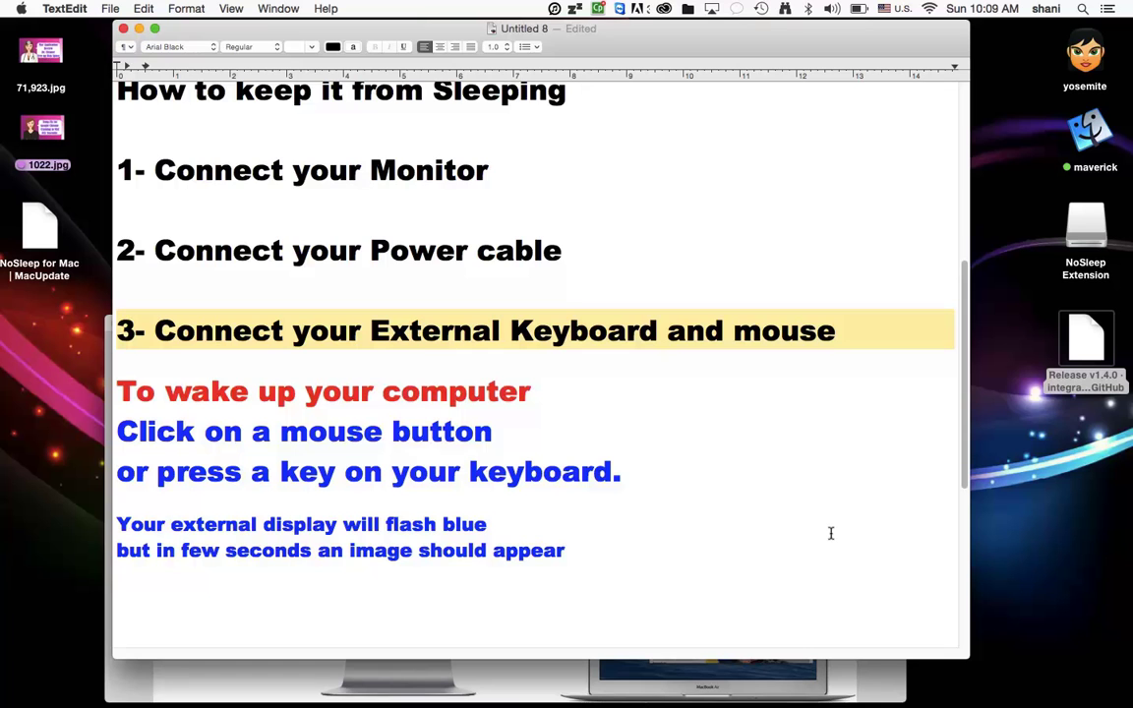
click(119, 392)
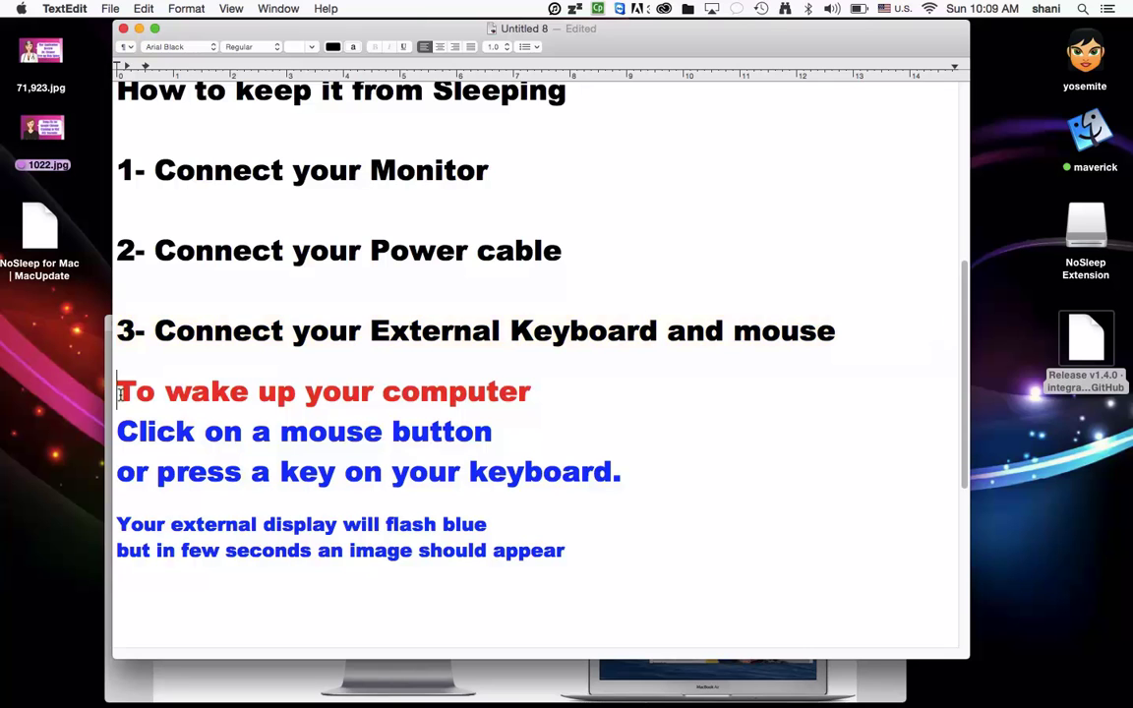
drag(119, 392, 541, 395)
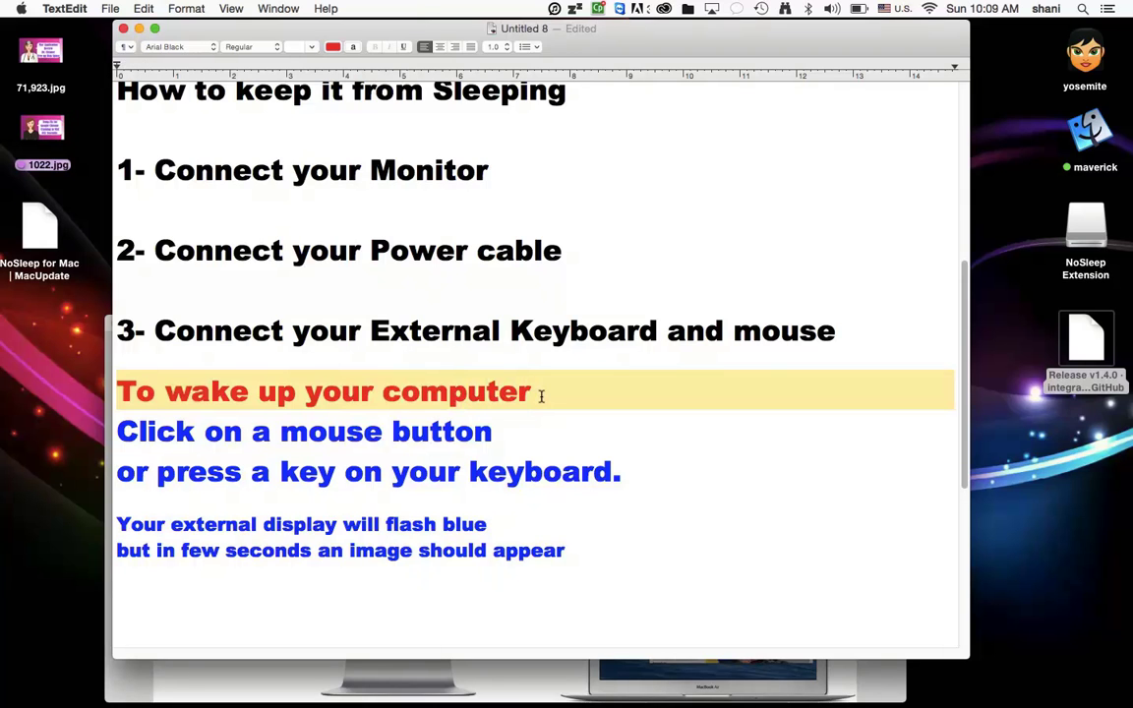
drag(117, 433, 500, 446)
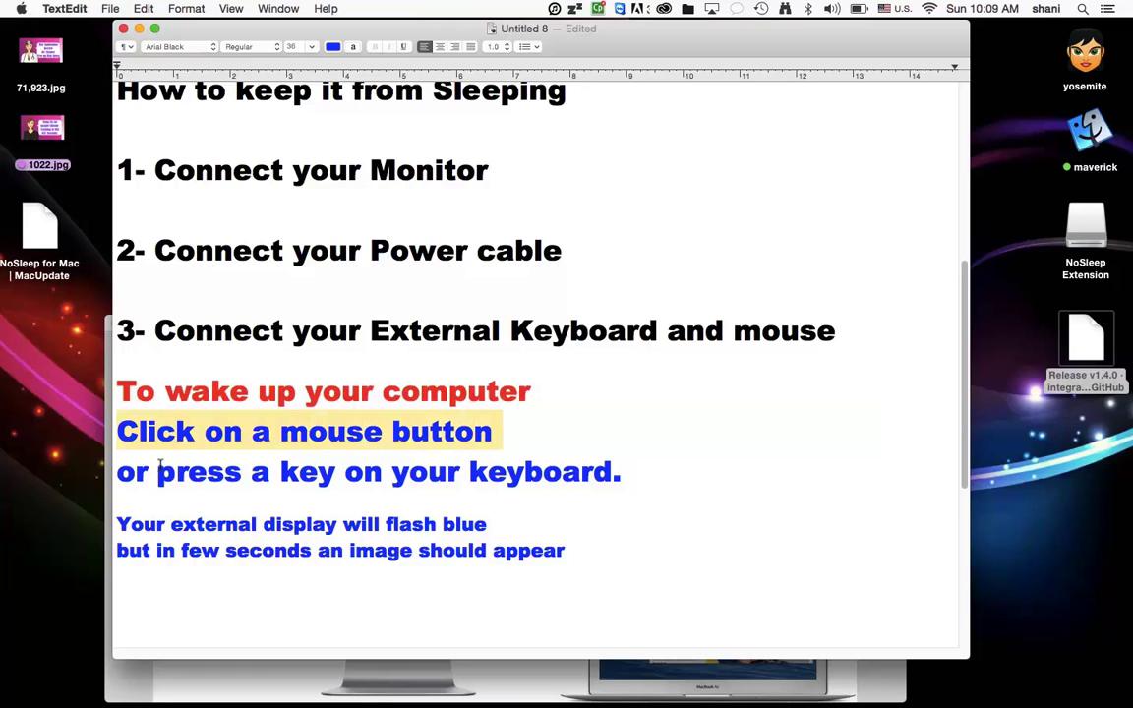
drag(115, 473, 637, 479)
scroll(637, 478, down, 3)
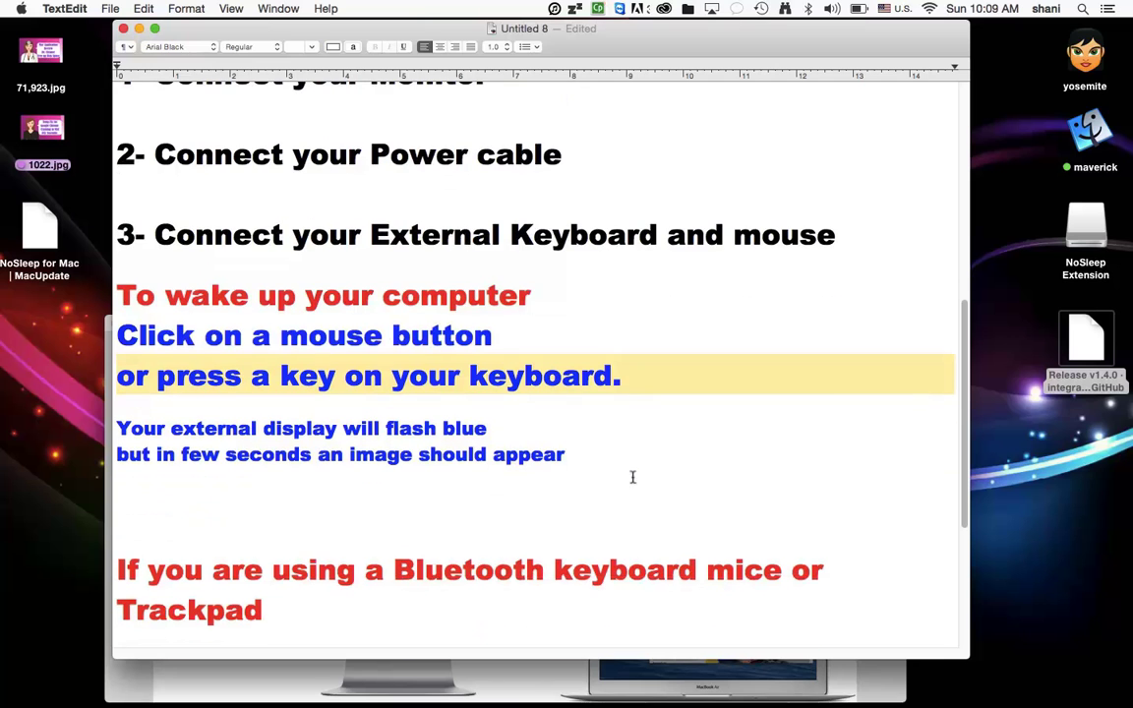
click(116, 427)
drag(116, 428, 501, 433)
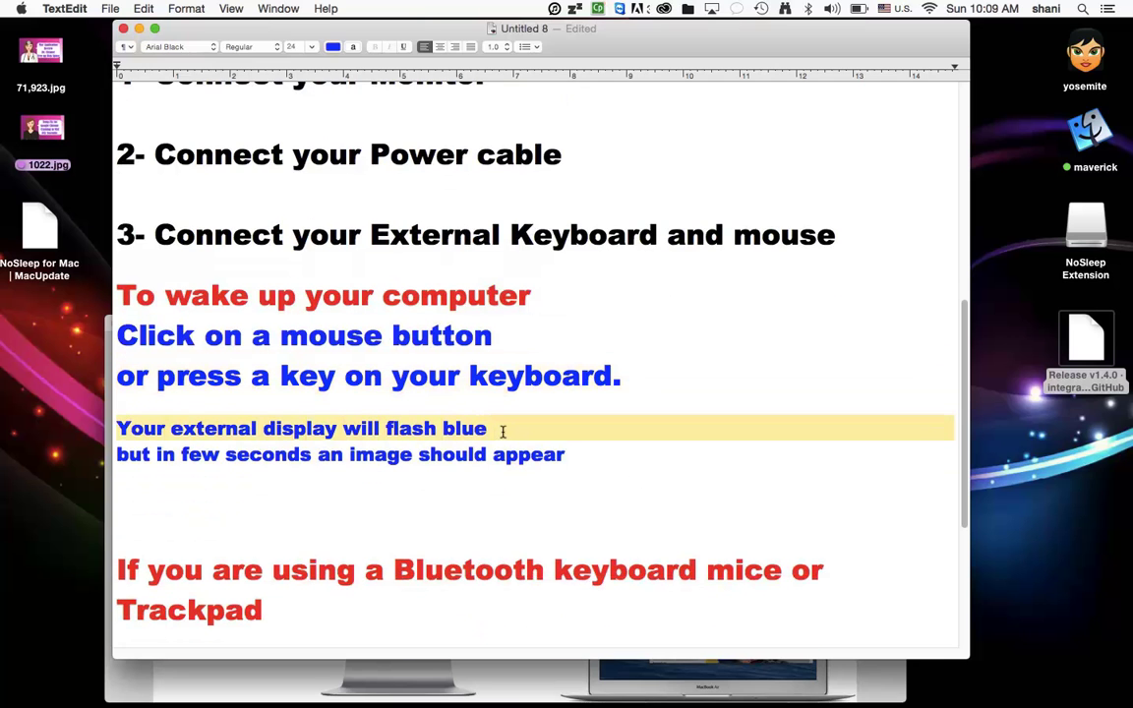
triple_click(160, 456)
shift+click(578, 460)
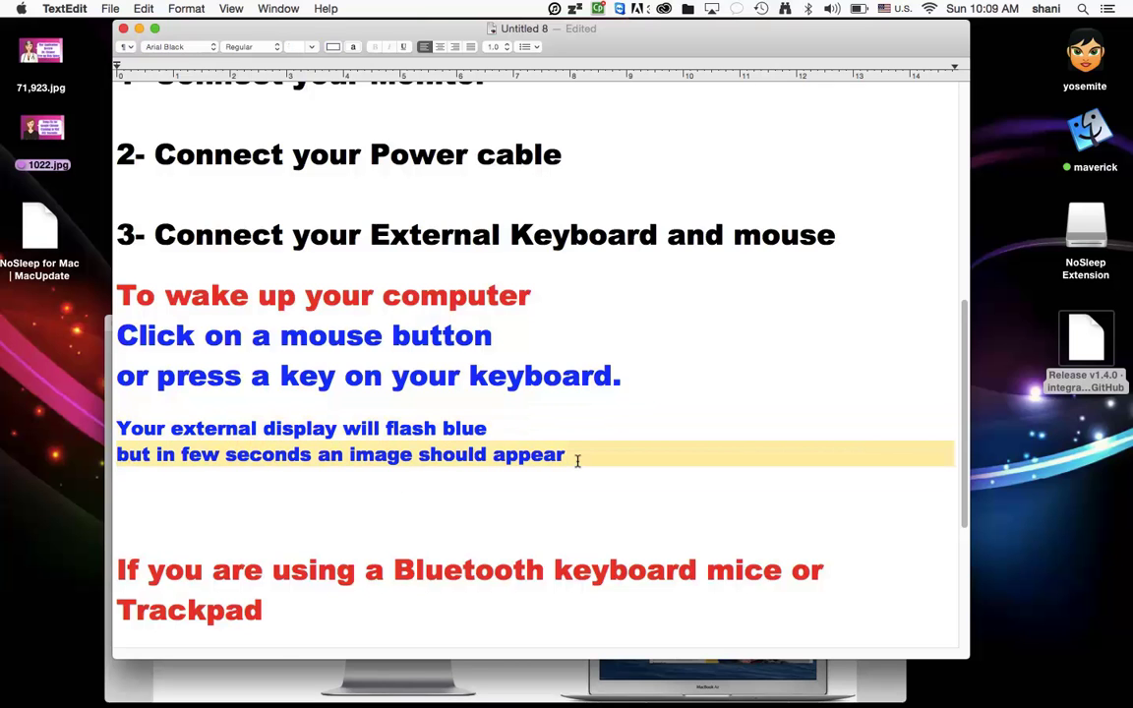
Highlight each of the six steps in the notes for using a Bluetooth keyboard, mouse or trackpad
scroll(577, 460, down, 5)
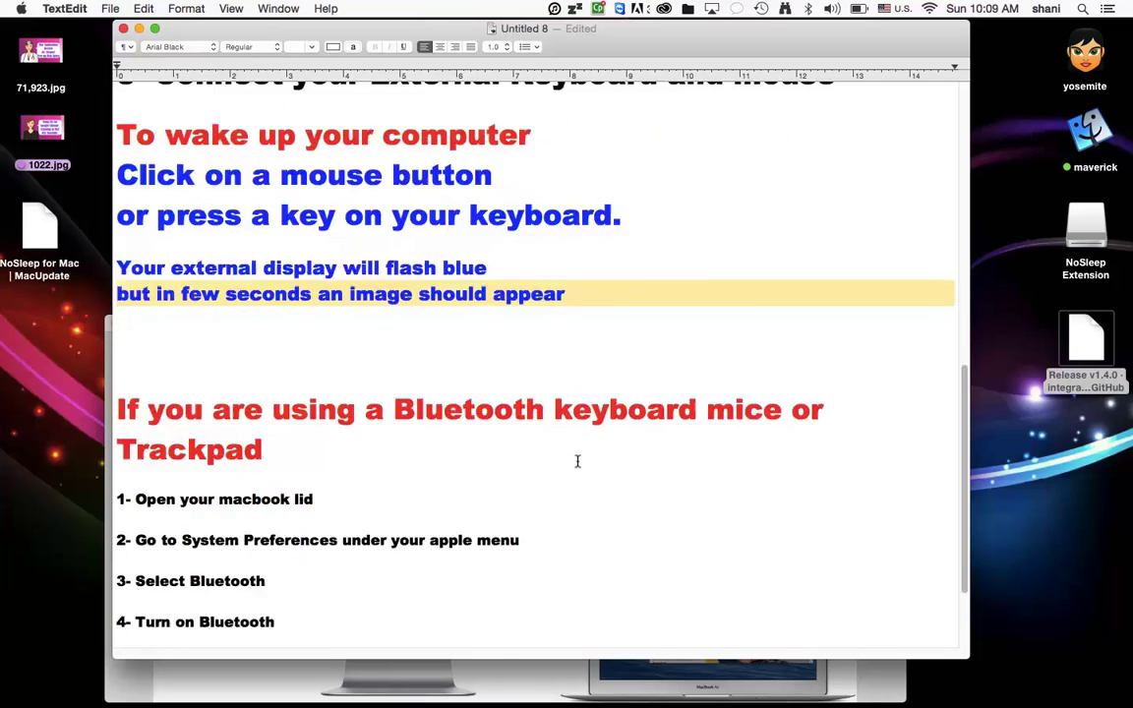
scroll(577, 460, down, 4)
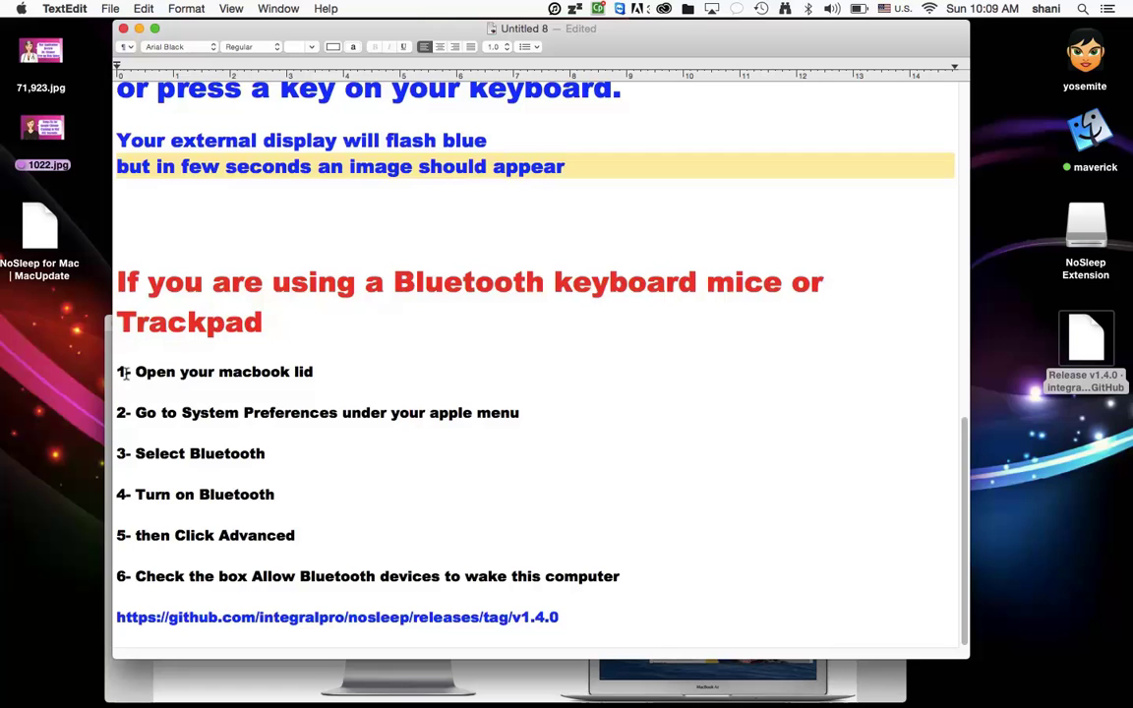
drag(115, 372, 331, 369)
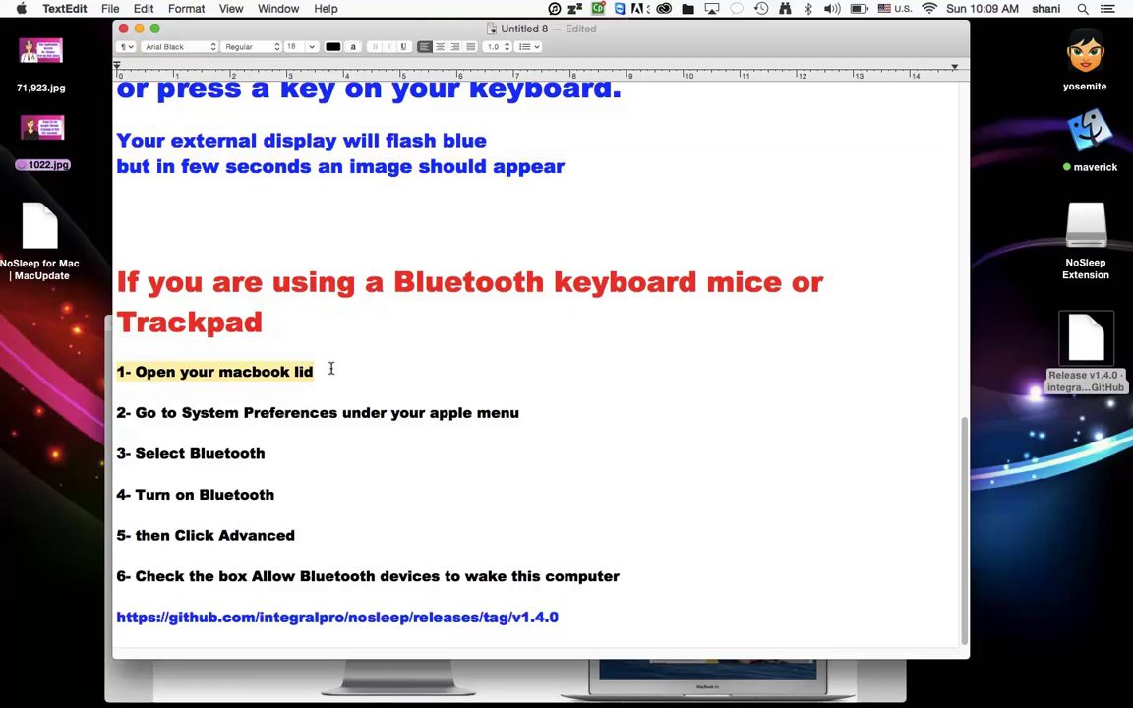
drag(116, 413, 521, 409)
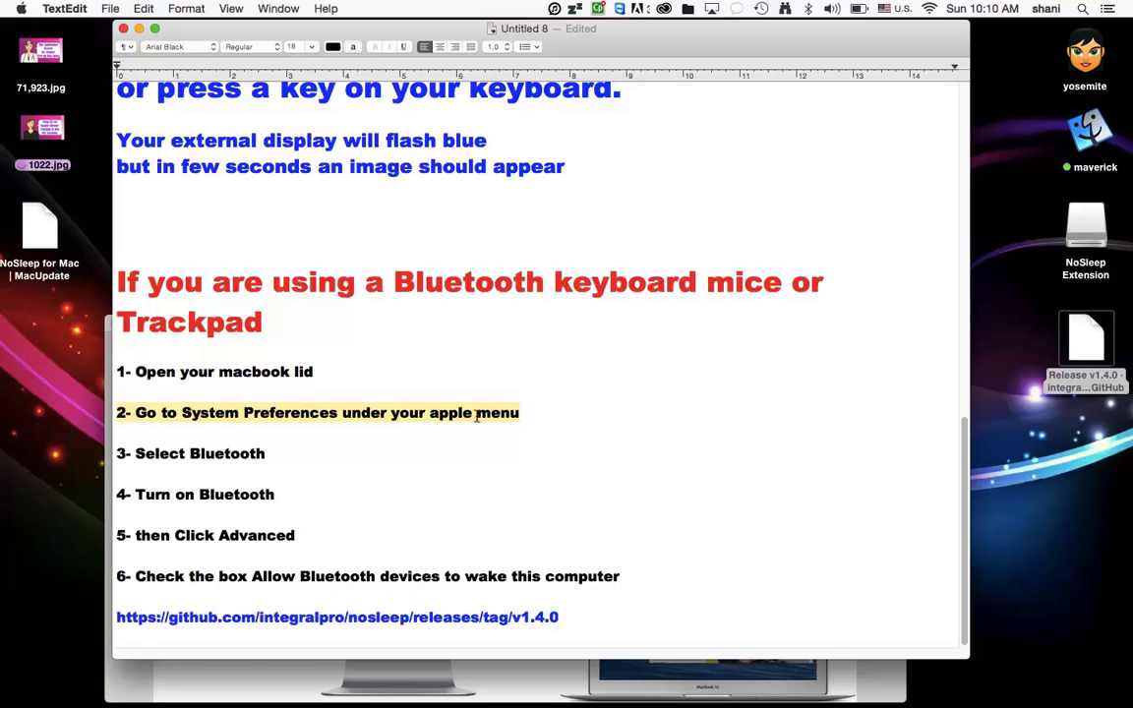
drag(117, 454, 272, 454)
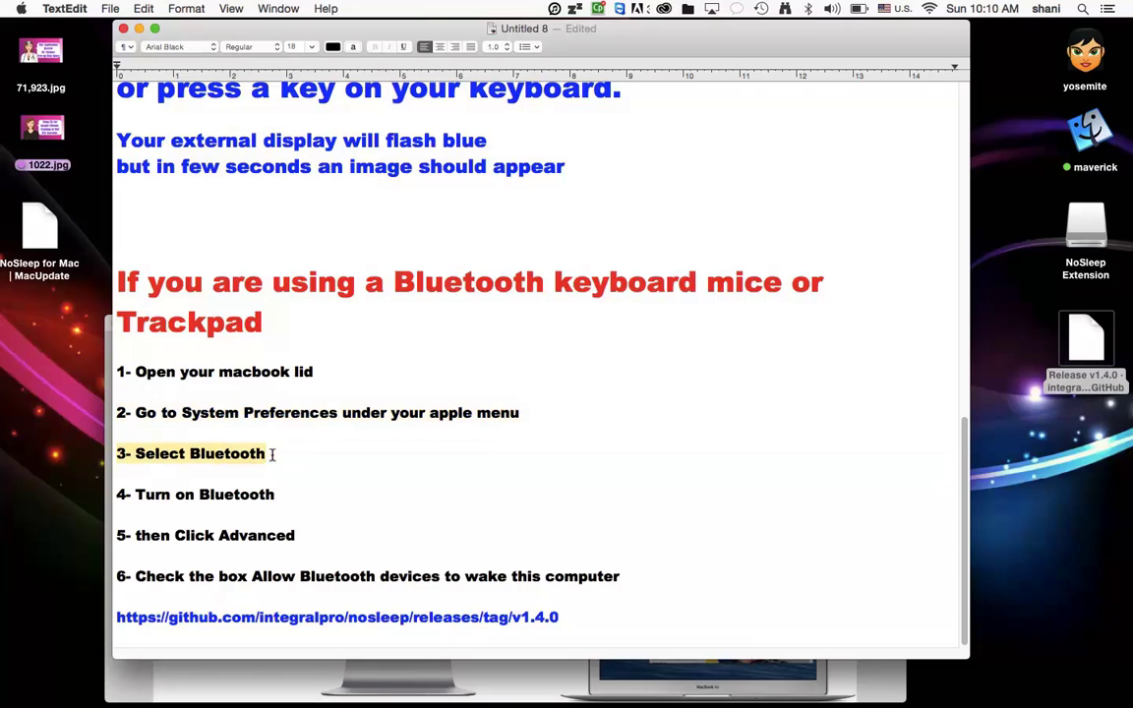
drag(116, 495, 277, 500)
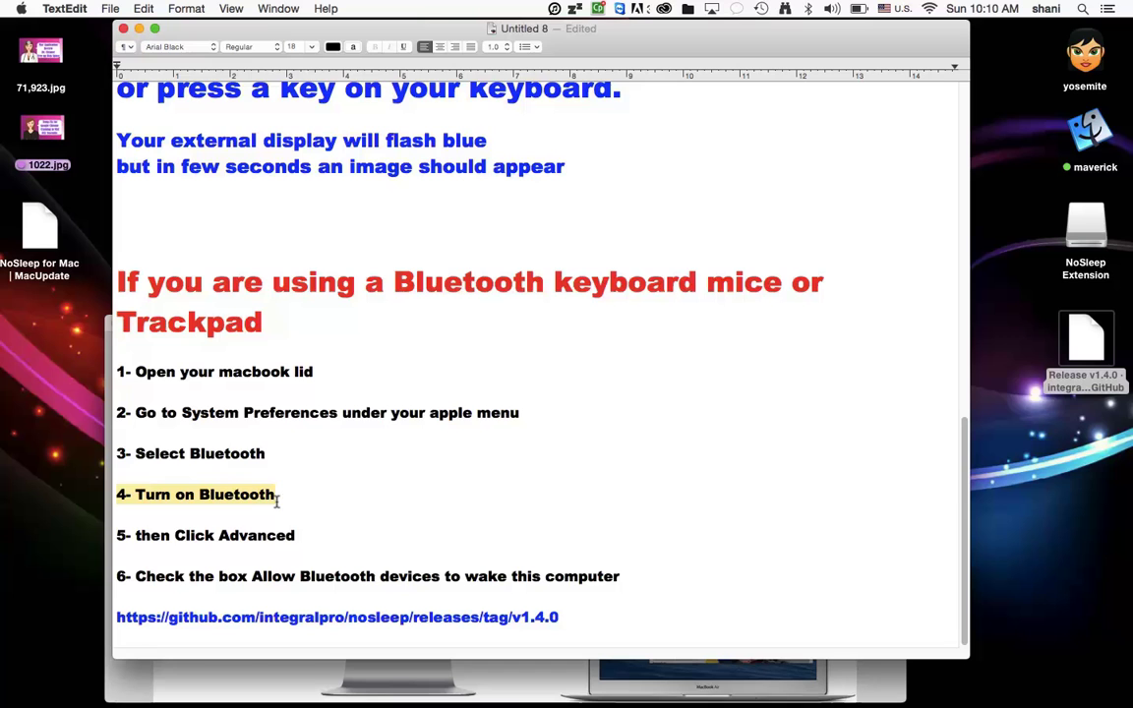
click(117, 535)
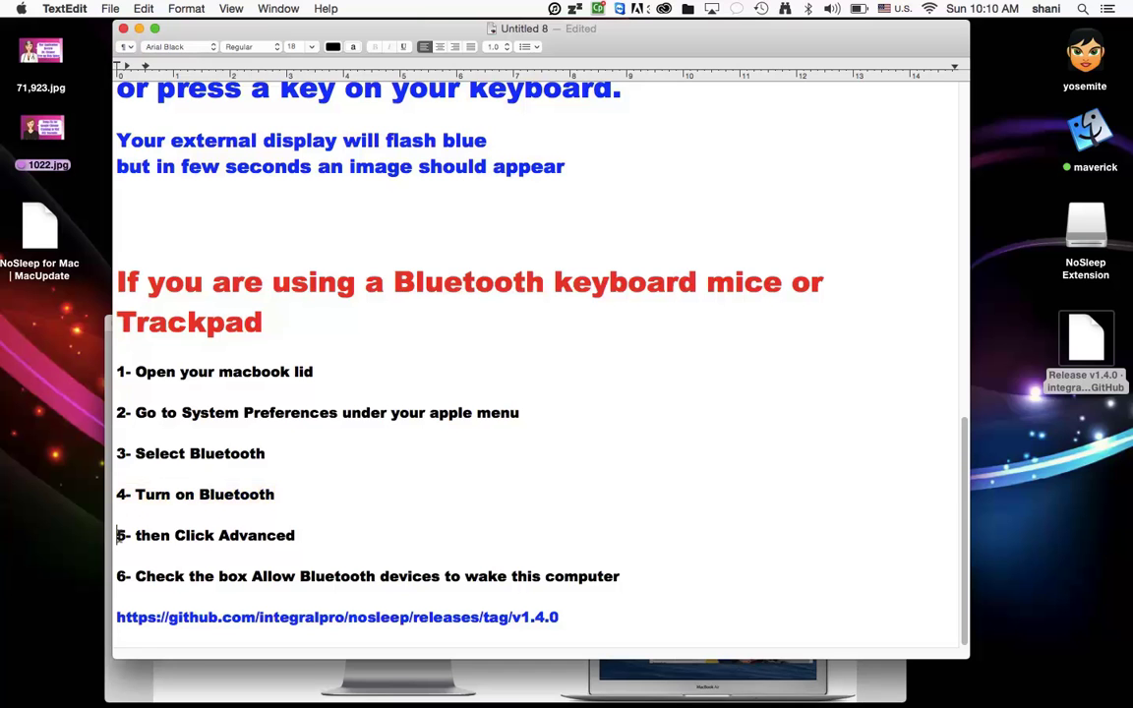
drag(117, 534, 306, 536)
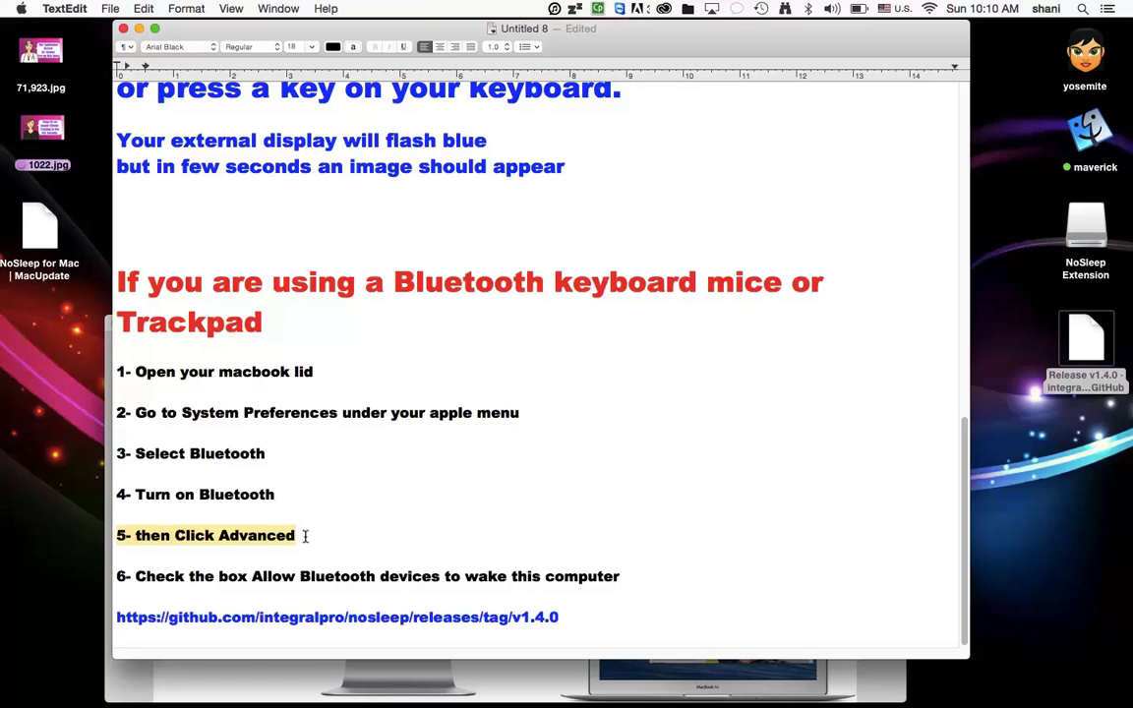
drag(119, 576, 628, 576)
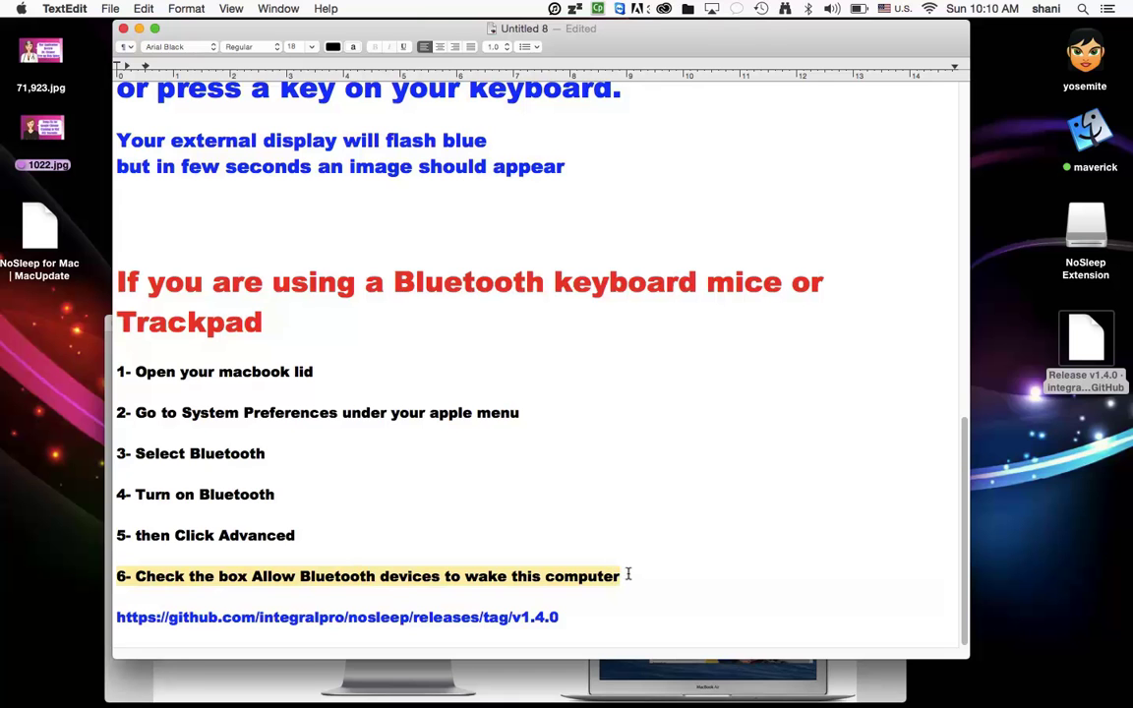
In System Preferences' advanced Bluetooth options, switch "Allow Bluetooth devices to wake this computer" off and back on, accept, and close the preferences
click(20, 8)
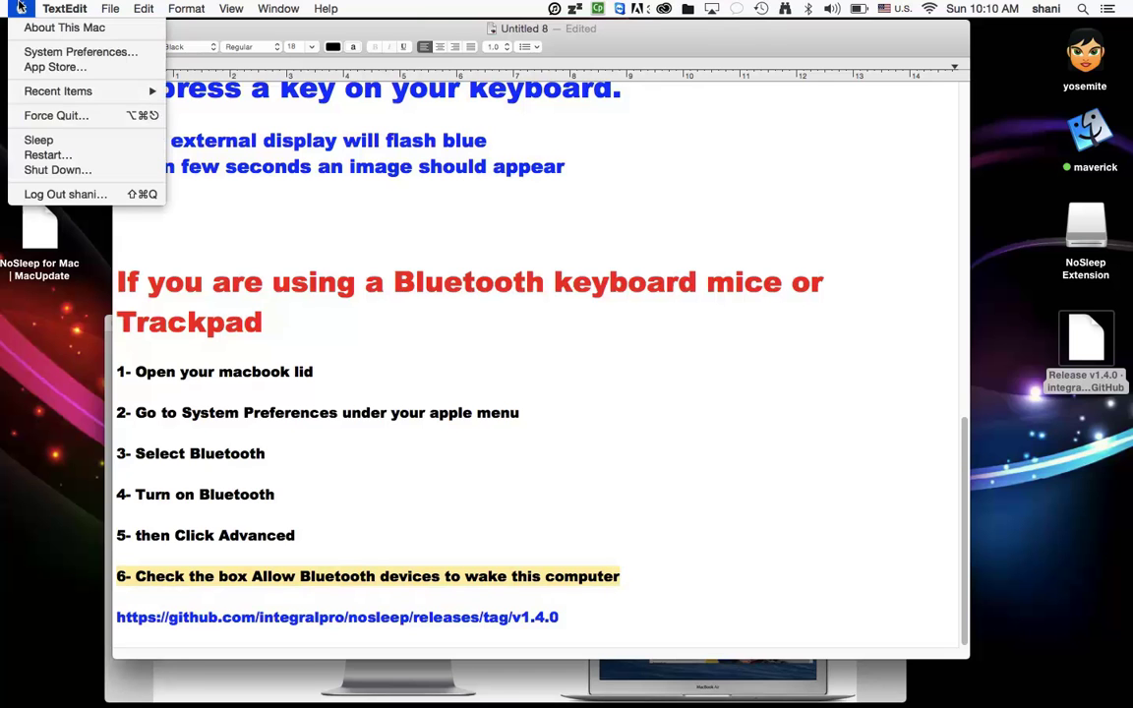
click(39, 51)
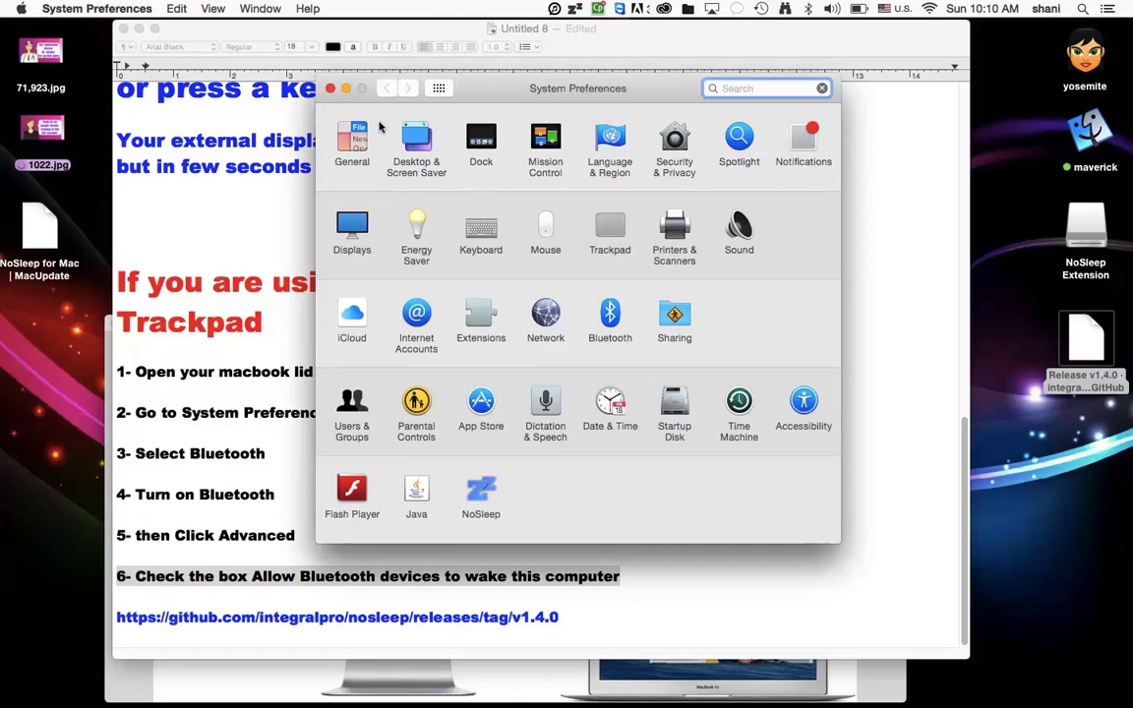
click(609, 314)
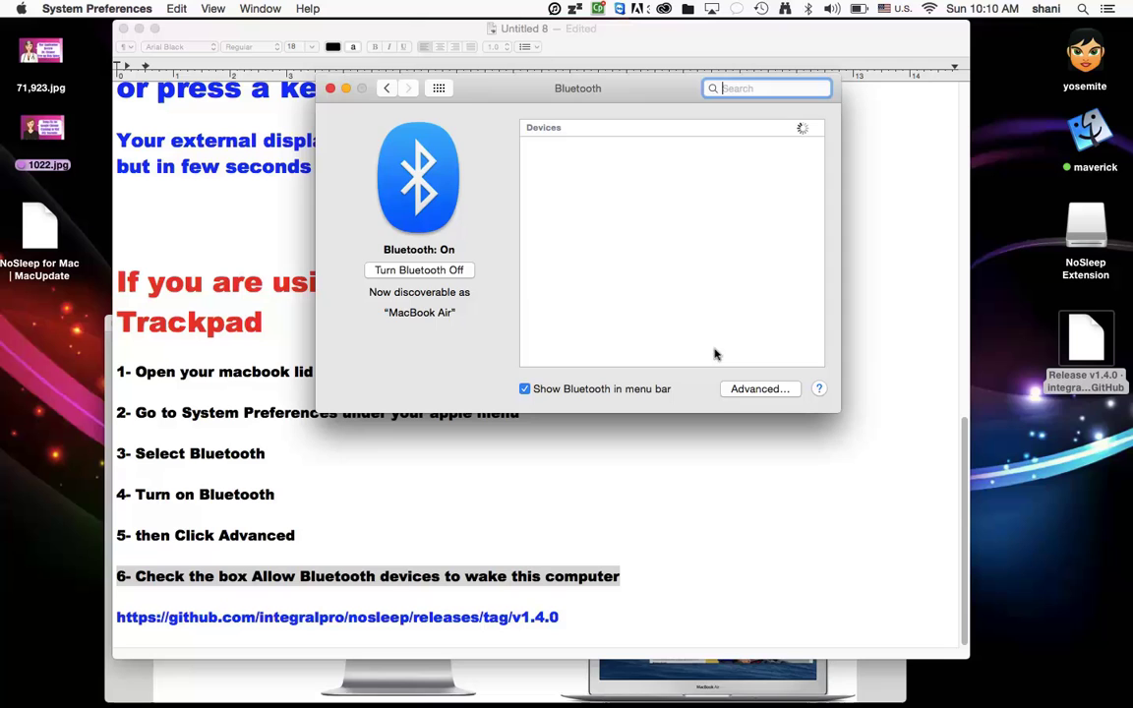
click(758, 389)
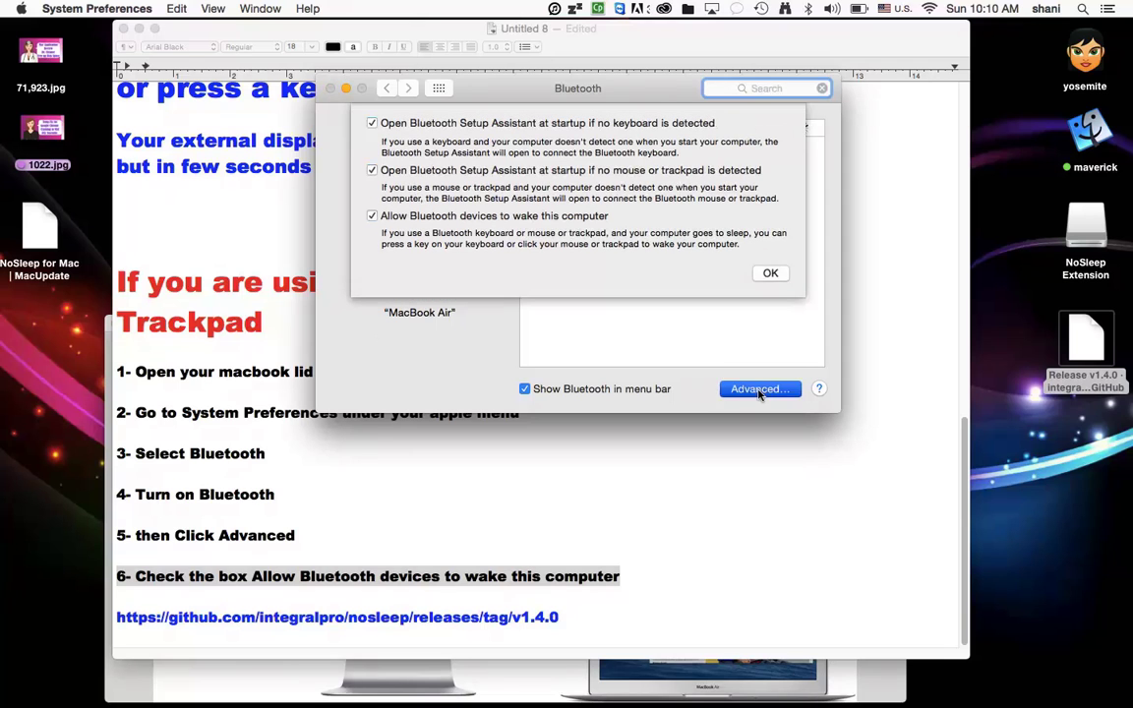
click(372, 216)
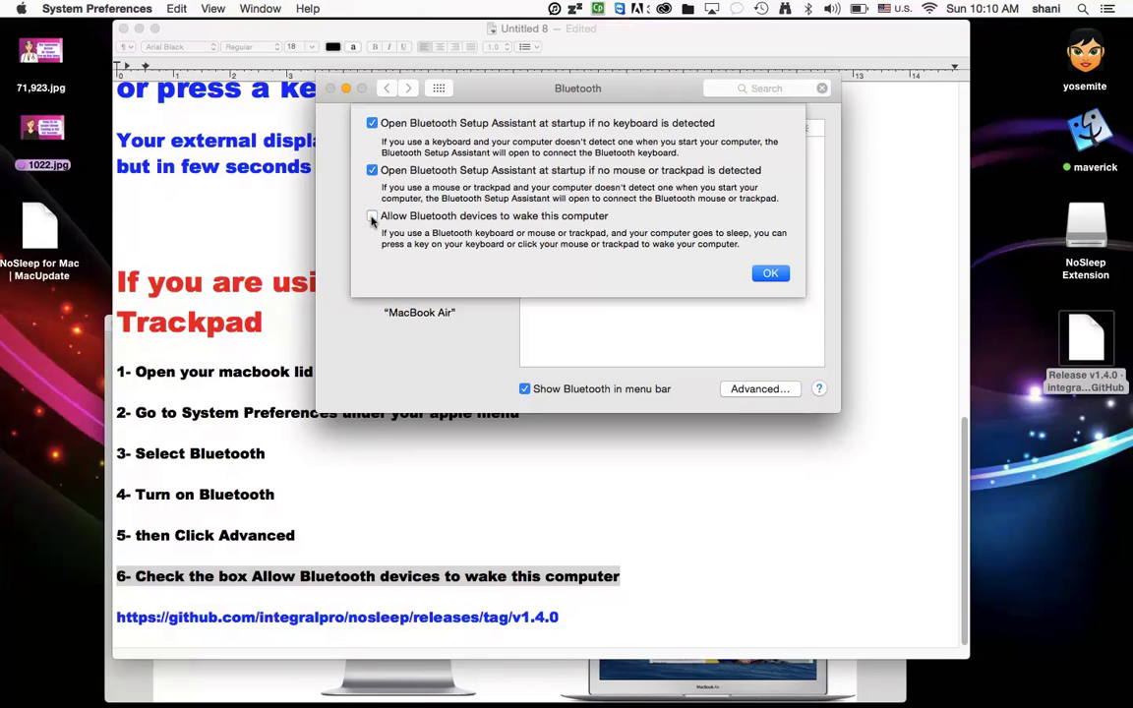
click(372, 218)
click(769, 274)
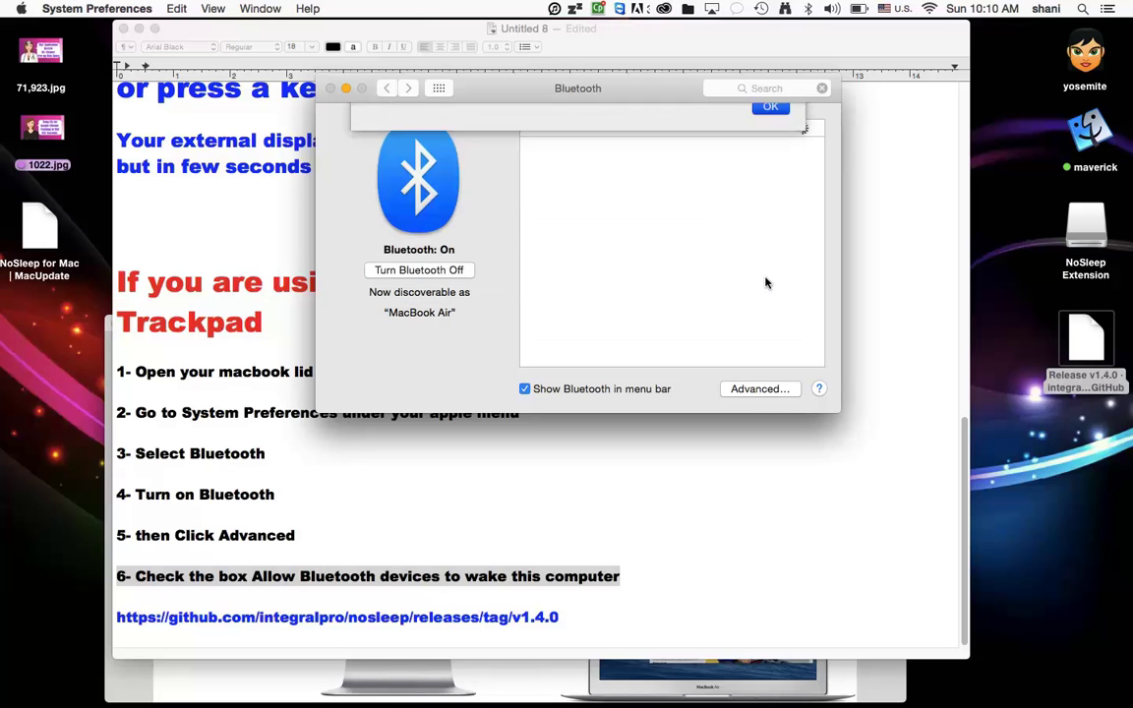
click(331, 88)
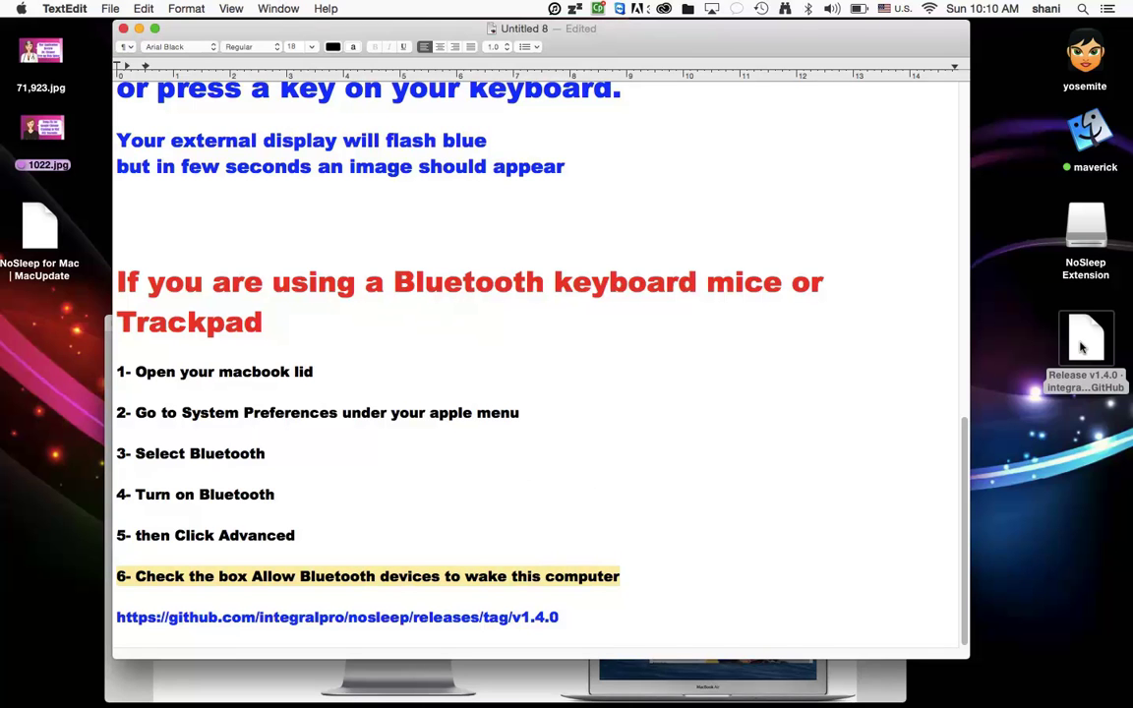
Minimize the notes, view the NoSleep v1.4.0 release page on GitHub from its desktop shortcut in Safari, and close the page
scroll(905, 342, up, 15)
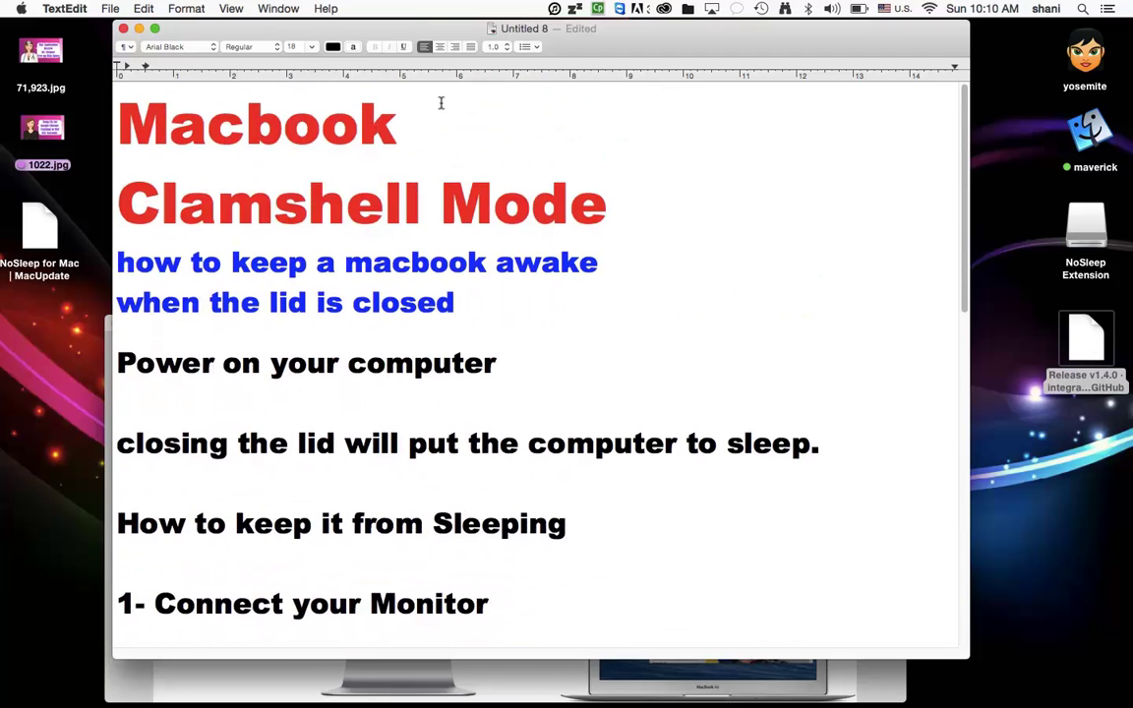
click(139, 28)
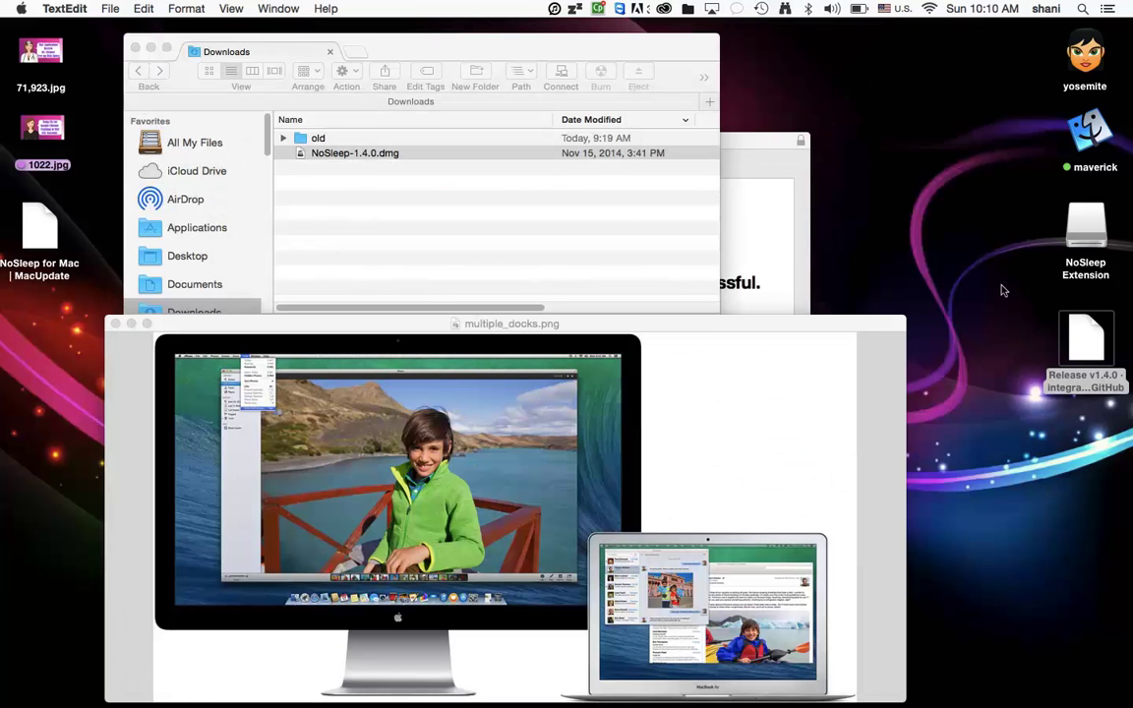
click(1086, 352)
double_click(1086, 352)
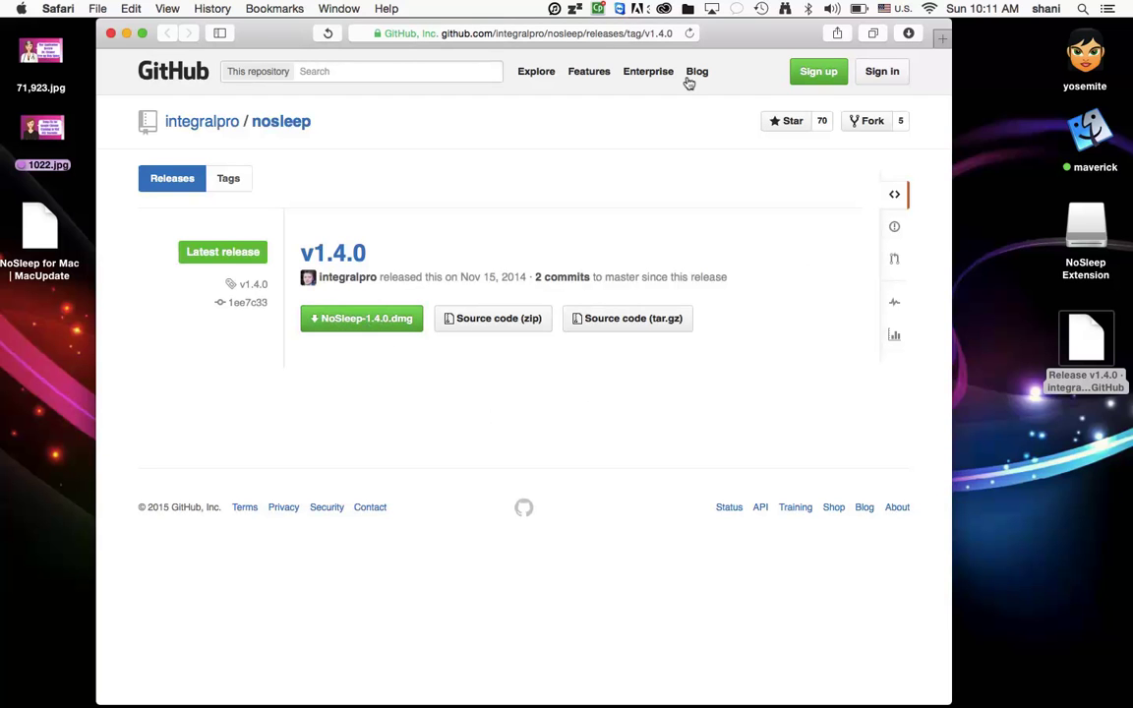
click(112, 34)
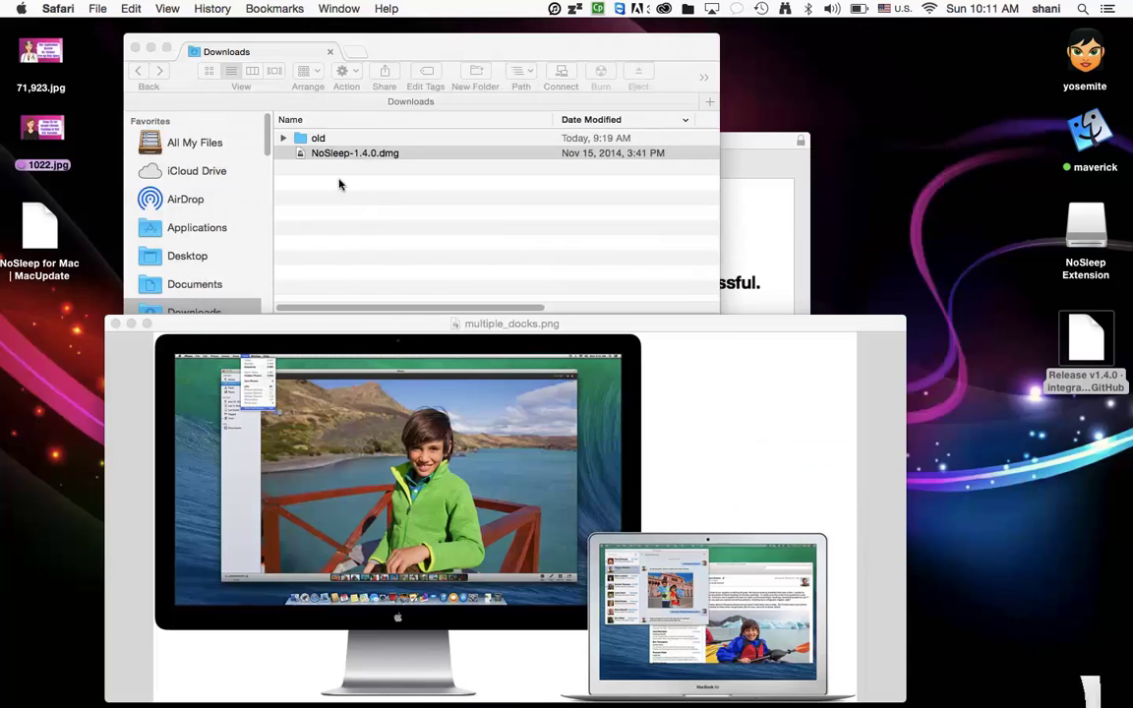
Select NoSleep-1.4.0.dmg in Downloads, view the contents of the mounted NoSleep Extension disk, and minimize the disk's window
click(369, 157)
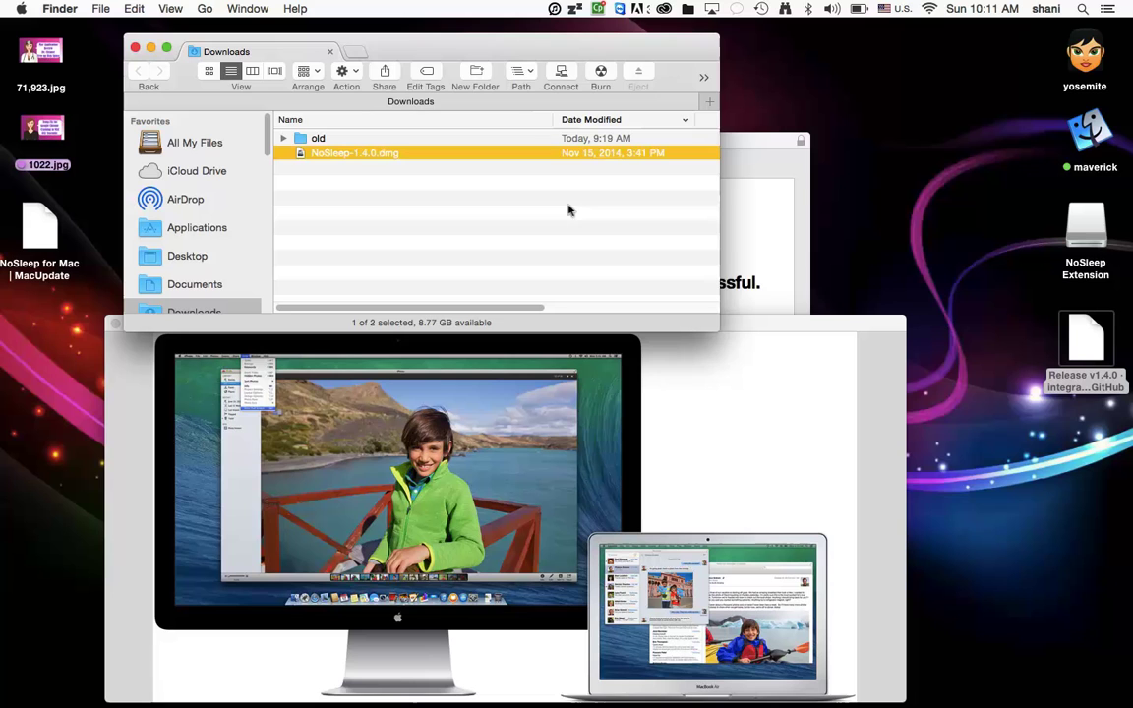
click(1089, 226)
double_click(1091, 227)
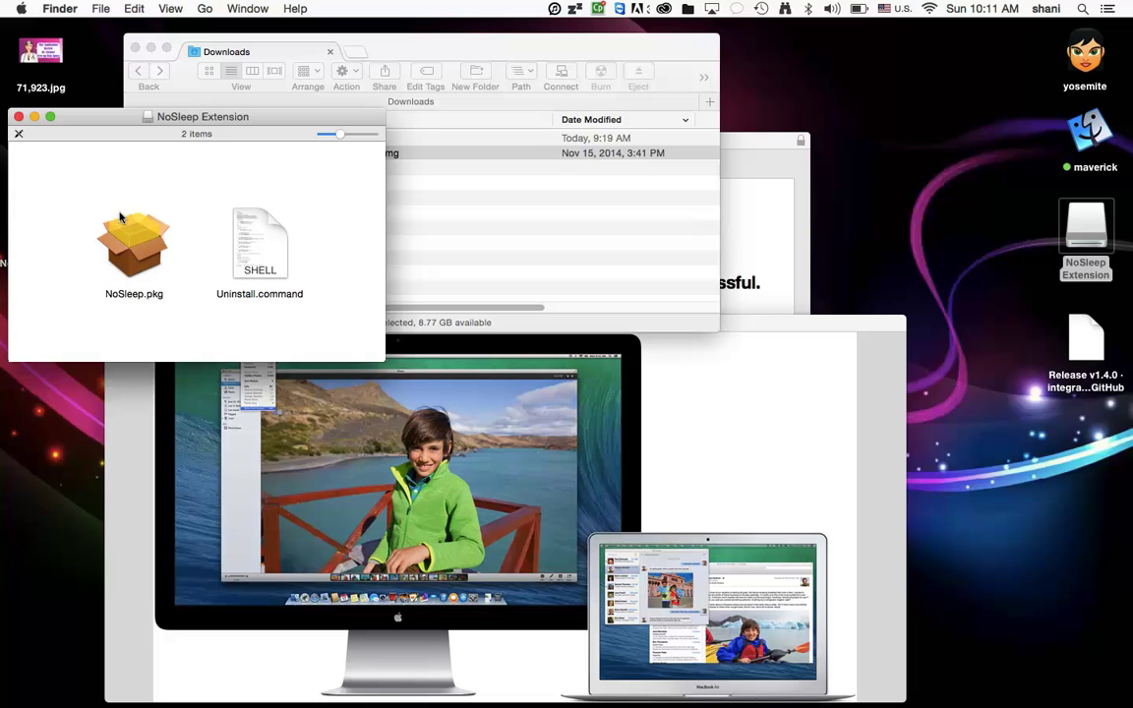
click(35, 117)
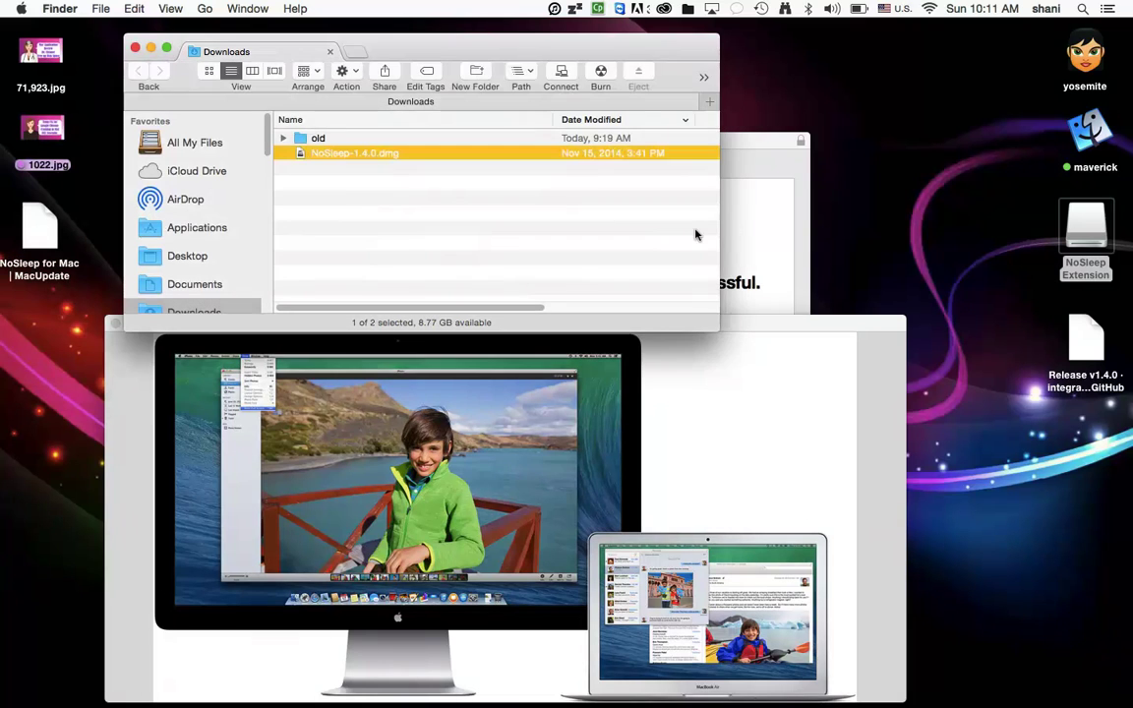
Bring the finished Install NoSleep Utility installer forward and close it, along with the Downloads window
click(755, 220)
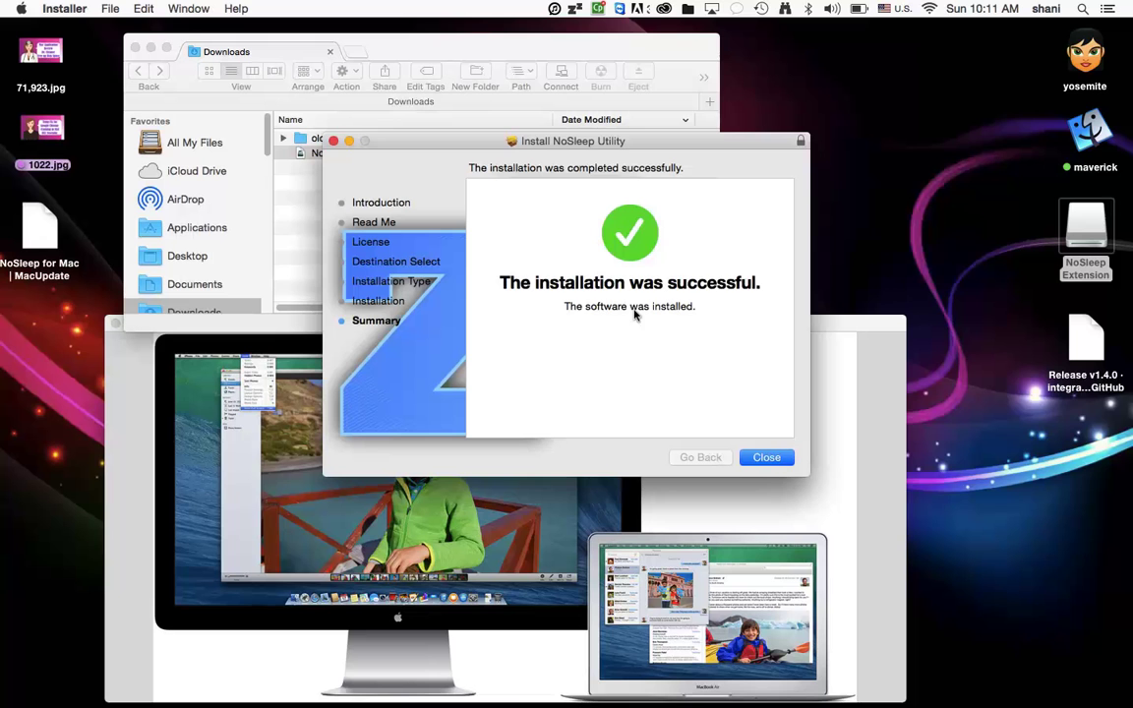
click(767, 459)
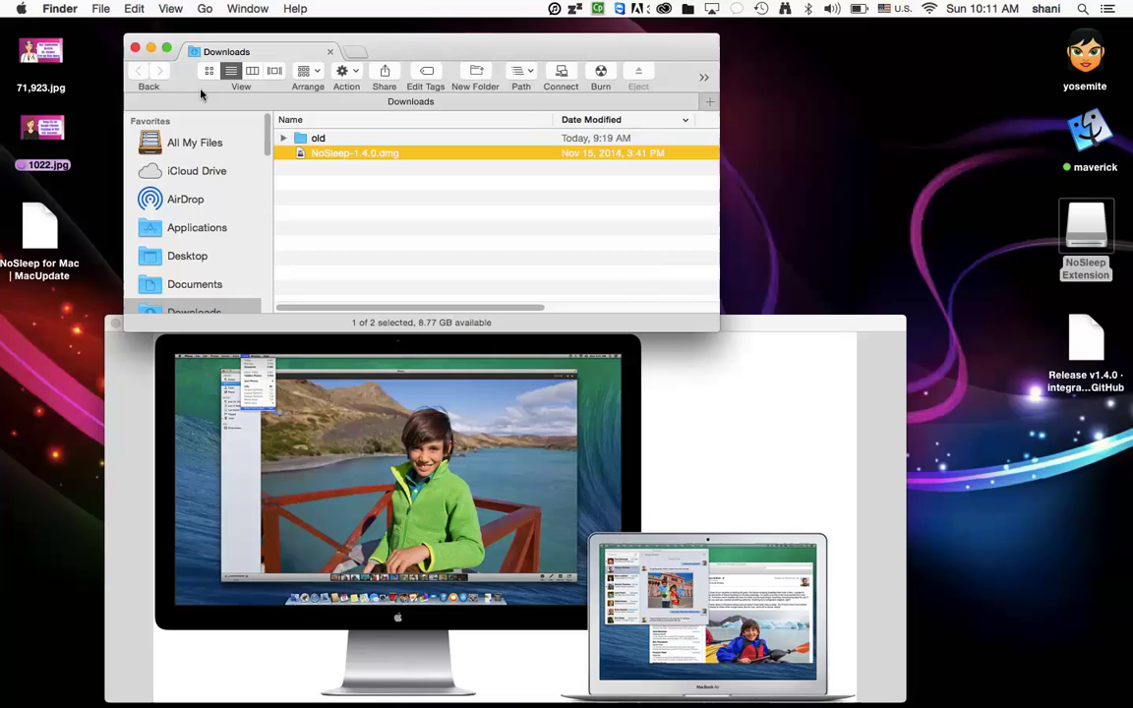
click(135, 49)
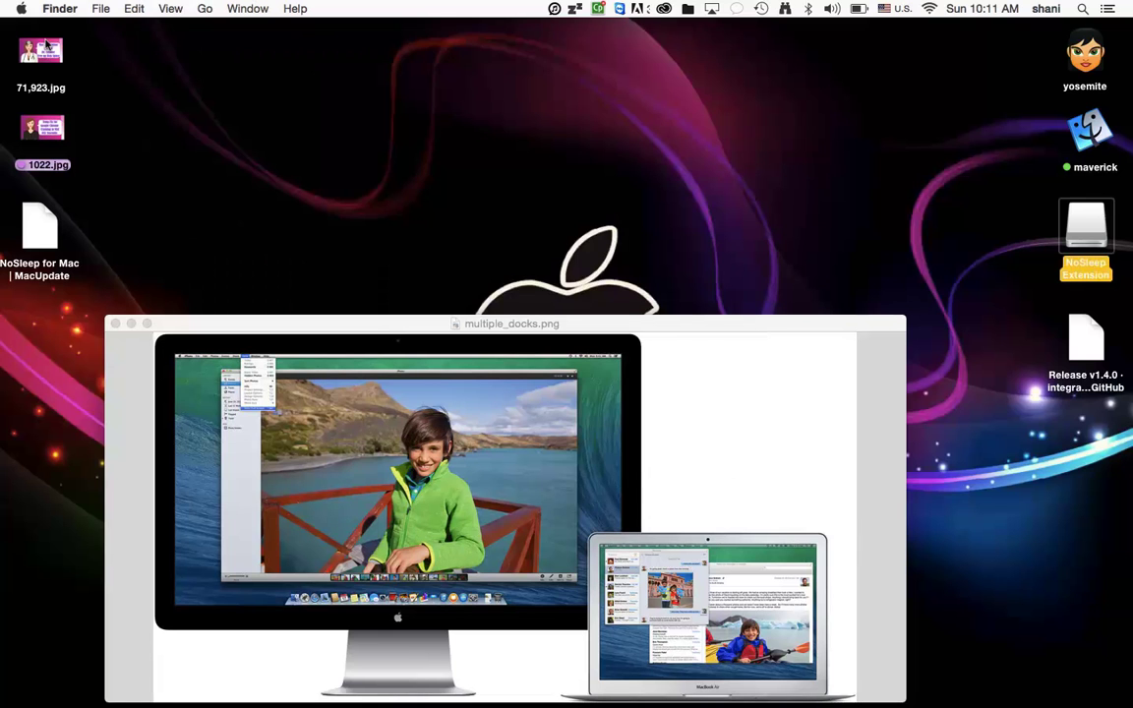
Open the NoSleep settings in System Preferences and move the window slightly toward the upper-left of the desktop
click(20, 9)
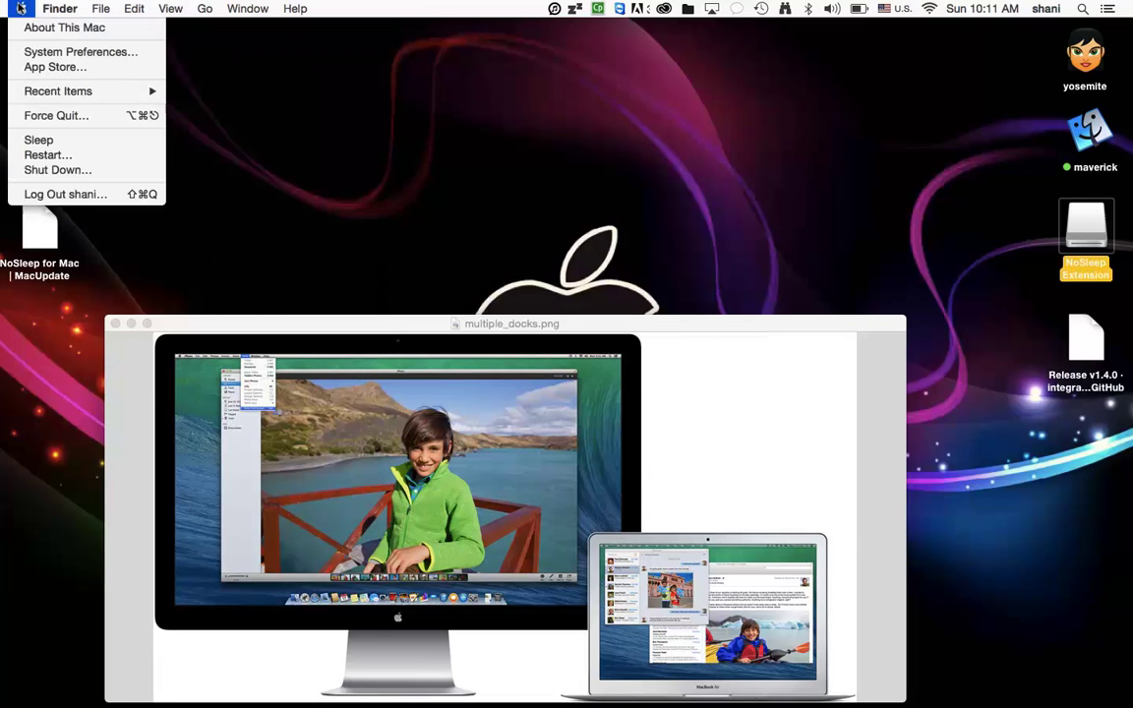
click(37, 51)
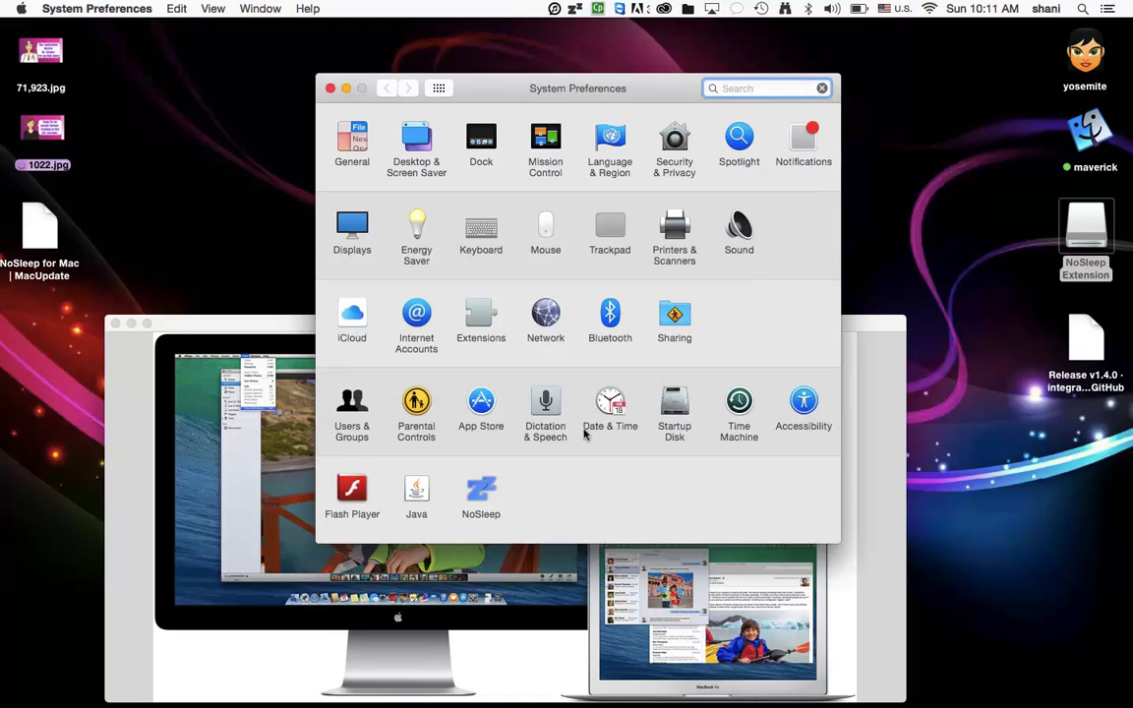
click(482, 492)
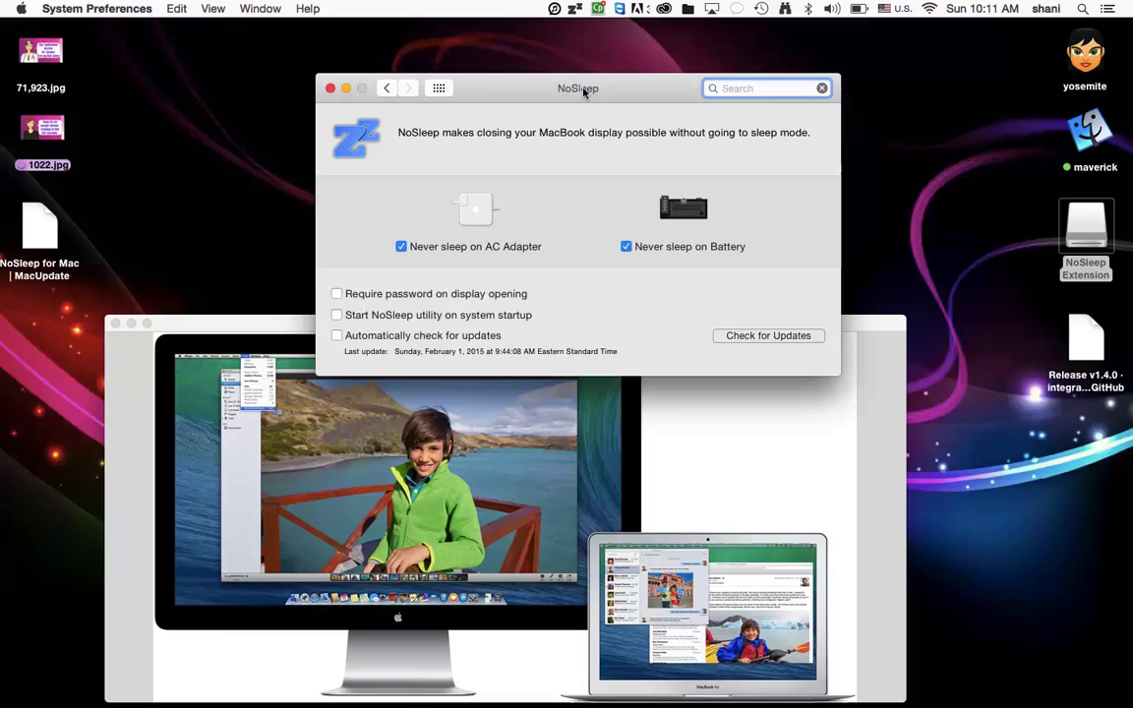
drag(587, 89, 515, 79)
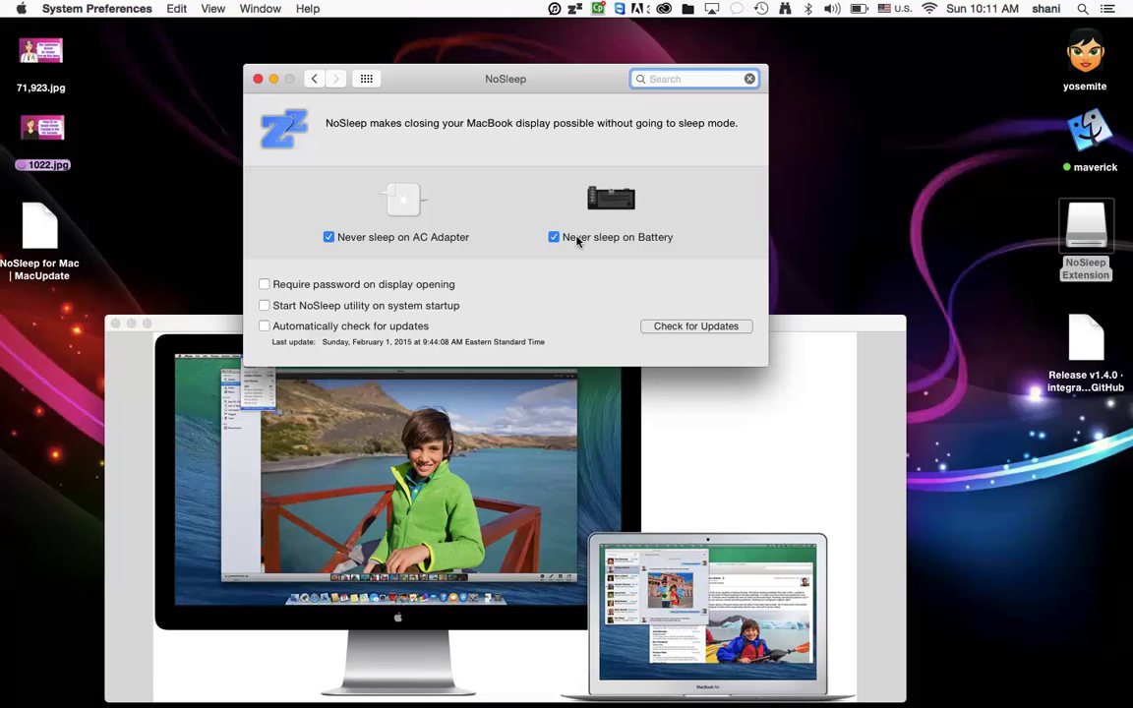
Switch both "Never sleep on AC Adapter" and "Never sleep on Battery" off, back on, and off again
click(438, 243)
click(581, 240)
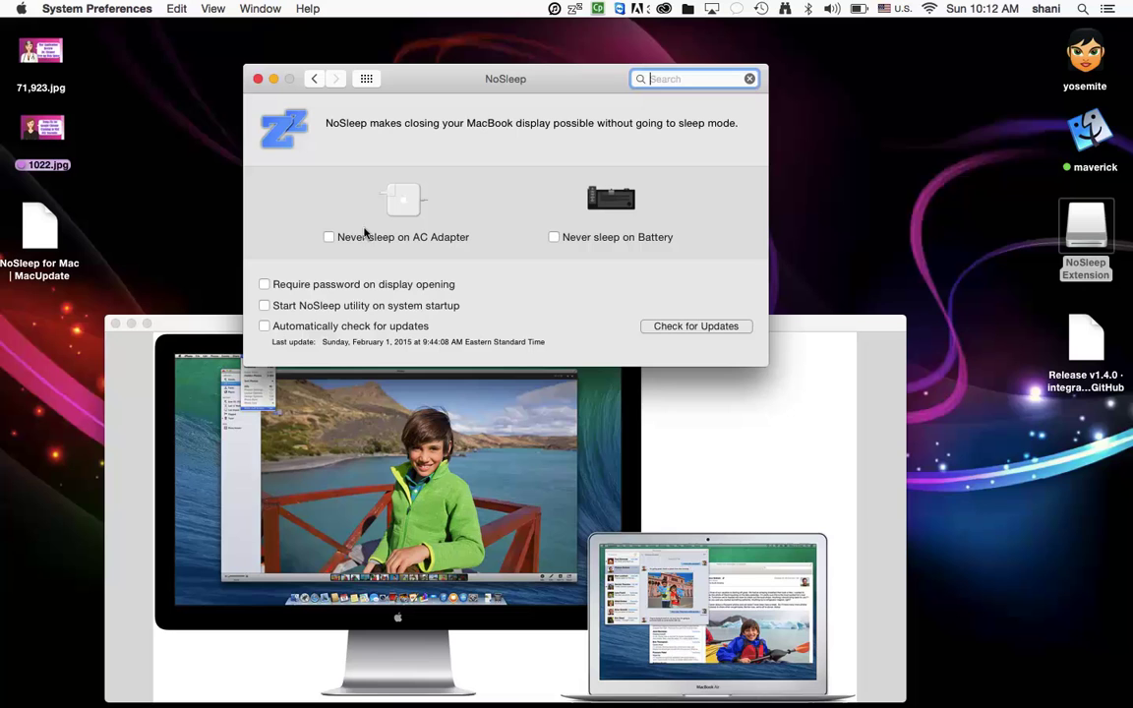
click(368, 236)
click(594, 243)
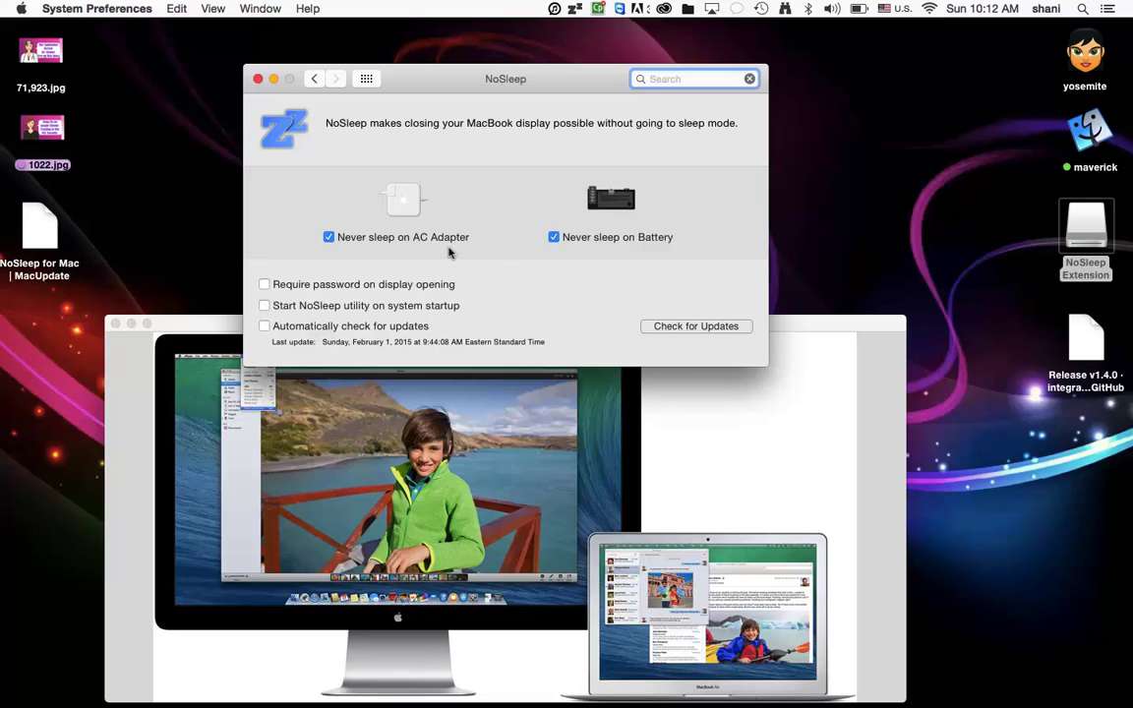
click(400, 236)
click(600, 243)
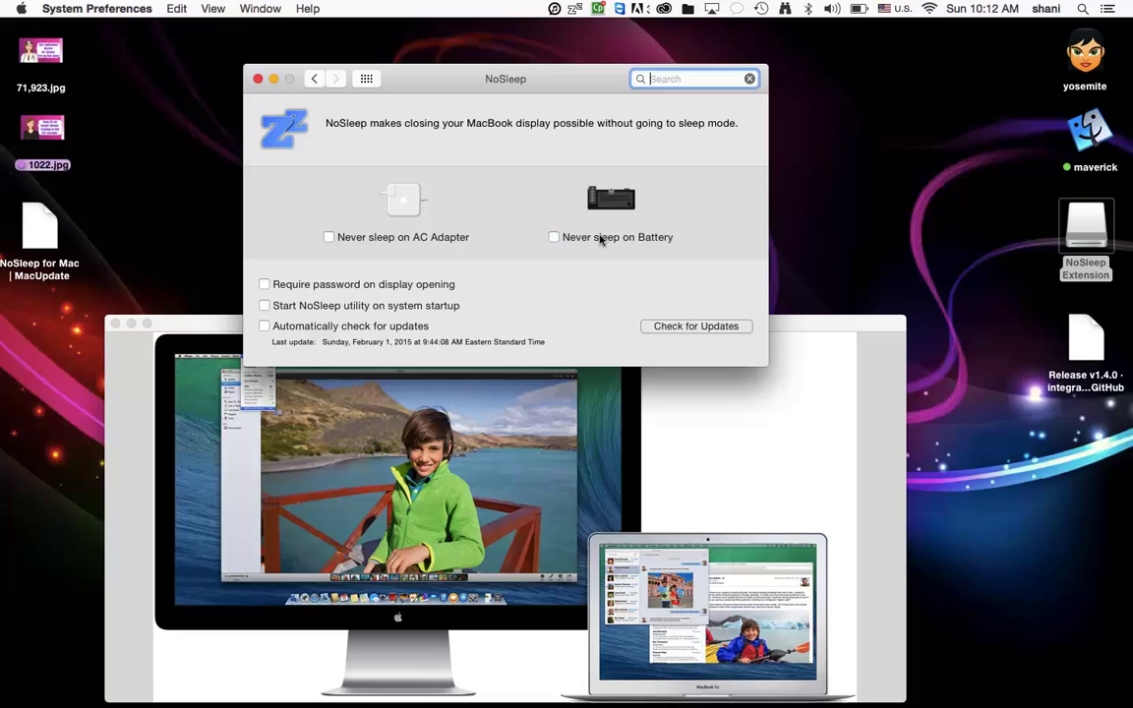